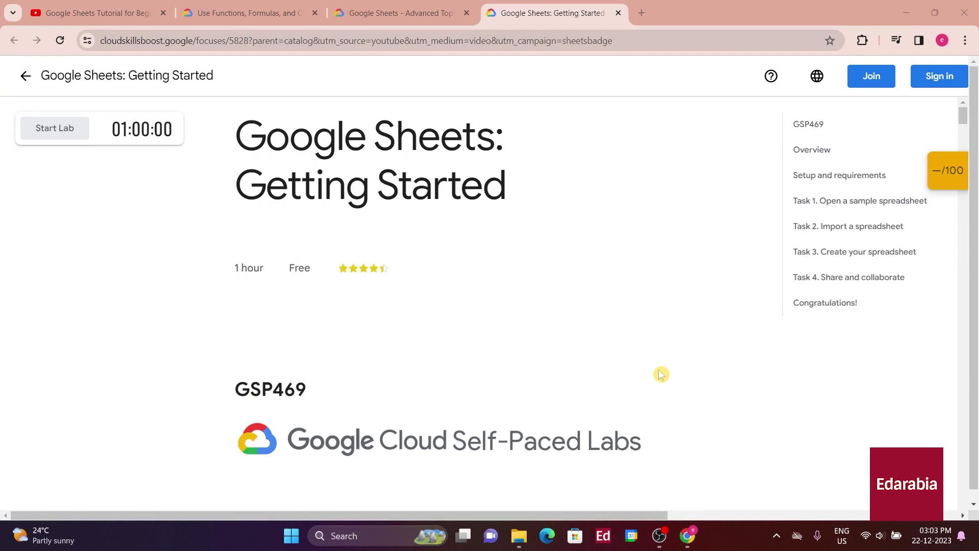
Review the Google Sheets - Advanced Topics course page, then switch to the Use Functions, Formulas, and Charts course.
click(402, 12)
scroll(692, 308, down, 6)
scroll(692, 312, up, 6)
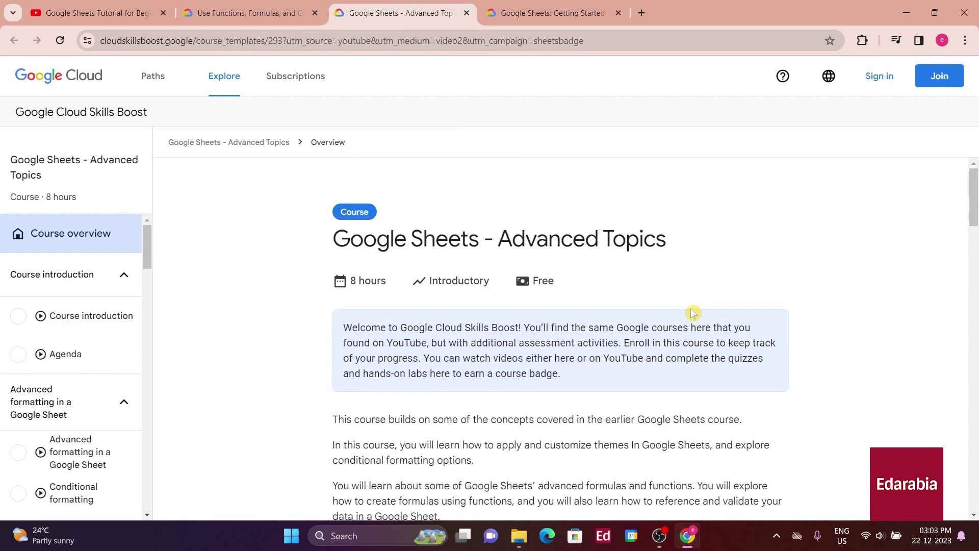
click(211, 13)
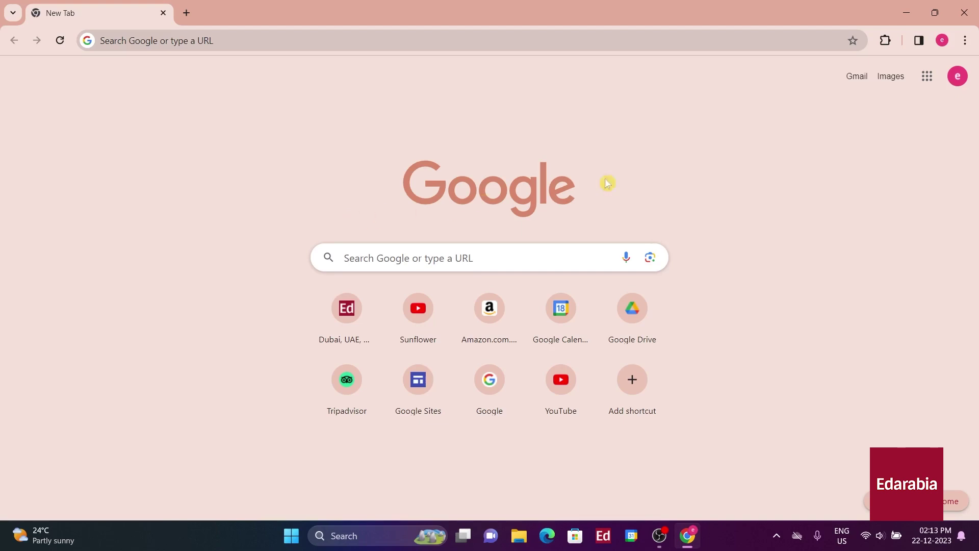
Reach Google Sheets through the Google apps grid and the sheets.google.com address.
click(928, 81)
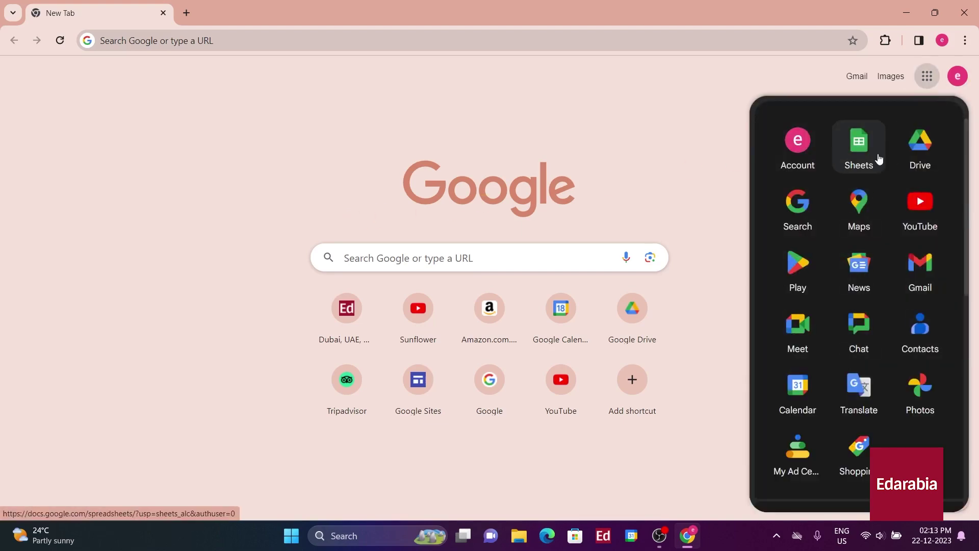
click(858, 142)
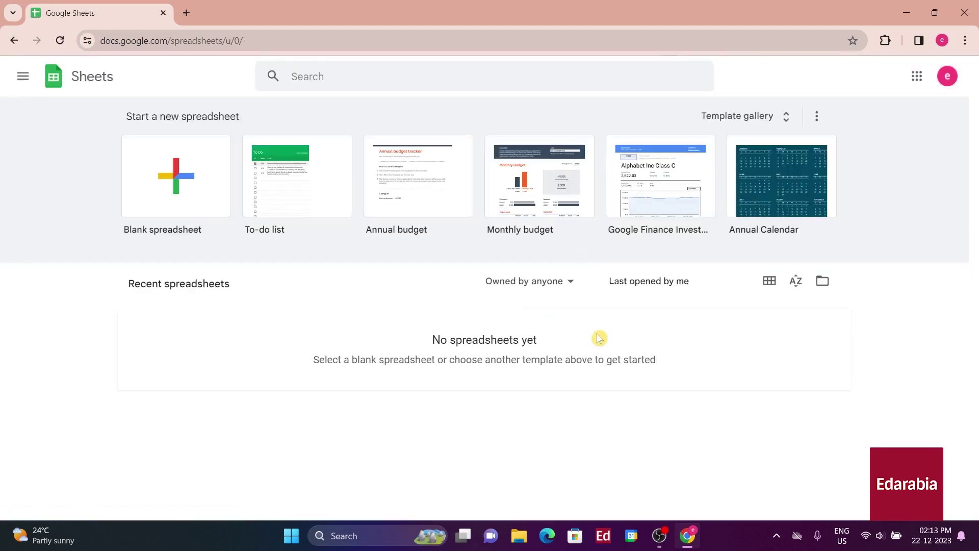
key(alt+Left)
text(sheets)
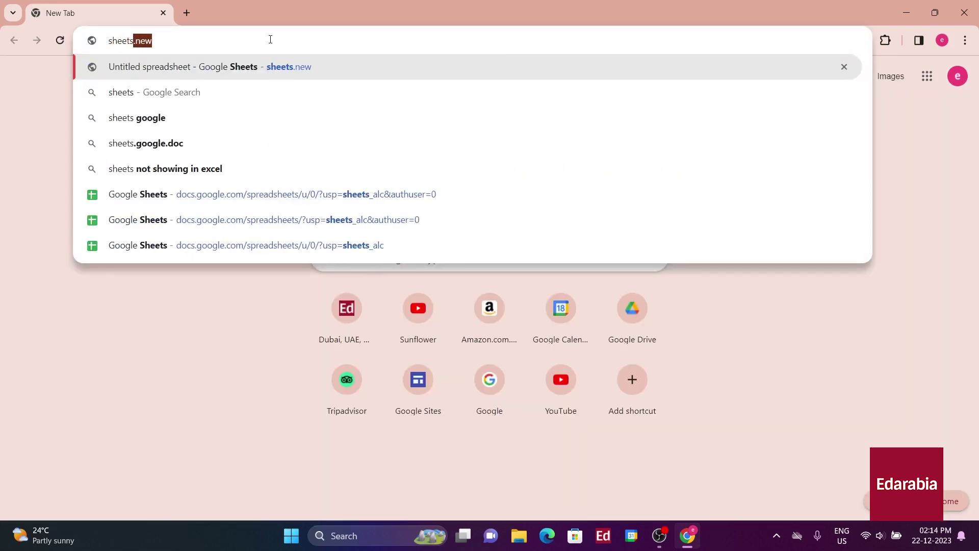
text(.google.com)
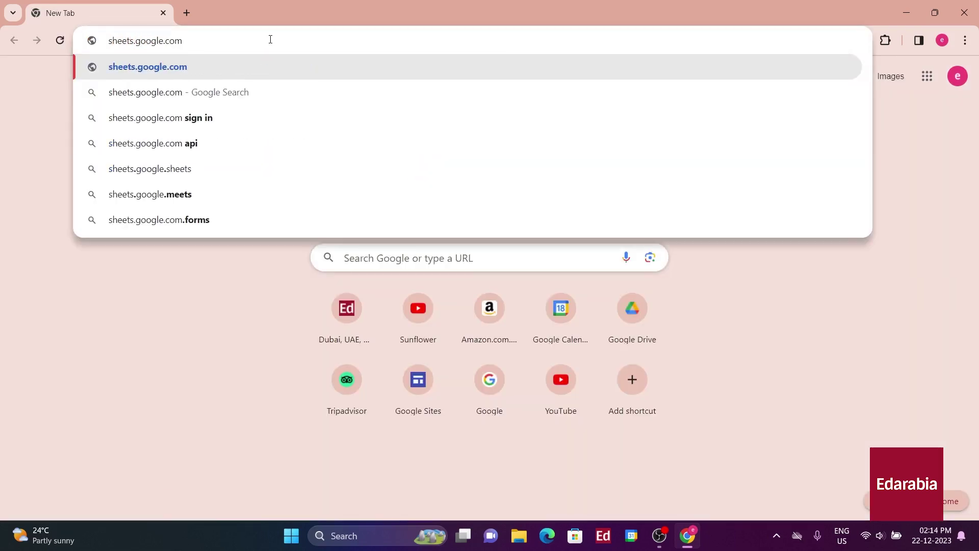
key(Return)
key(alt+Left)
click(926, 76)
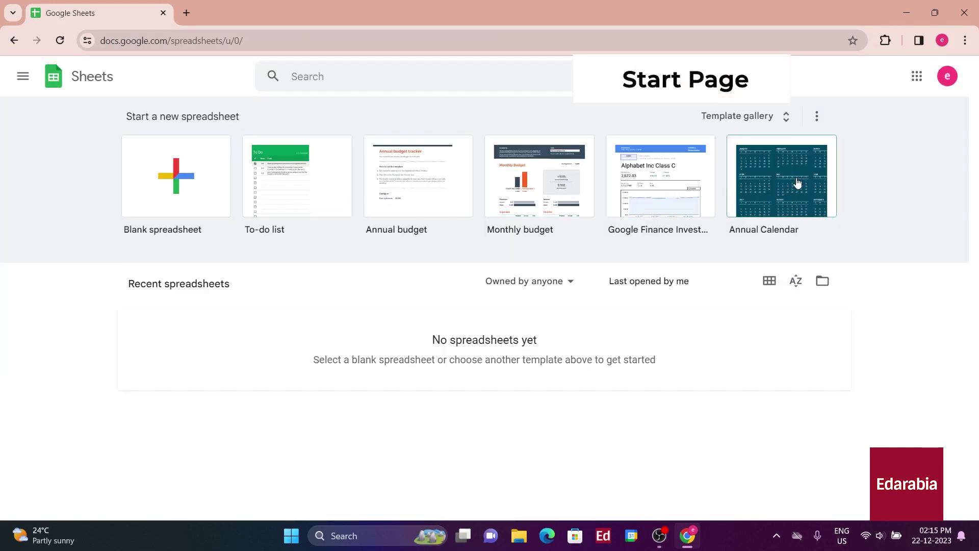
Browse the full template gallery and return to the Sheets home page.
click(765, 116)
scroll(664, 276, down, 15)
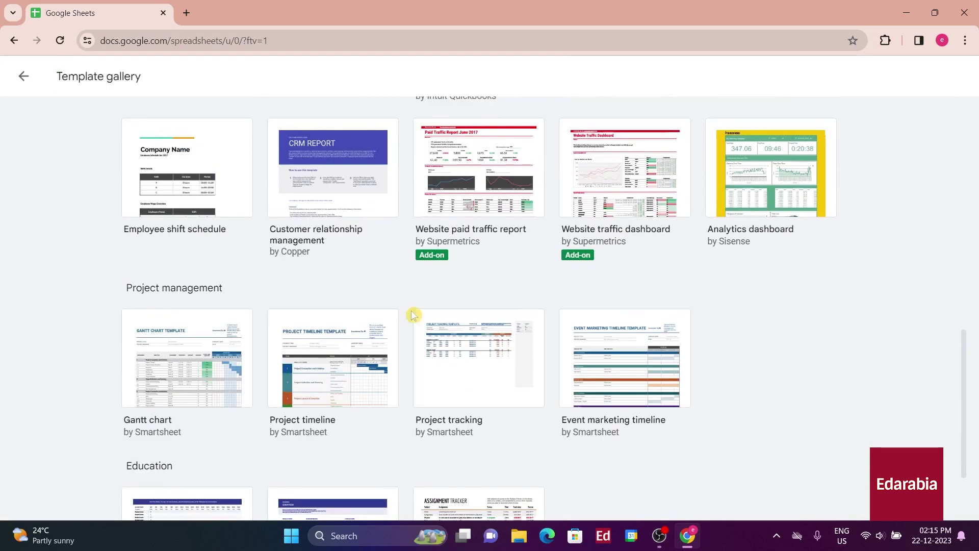
scroll(537, 327, up, 15)
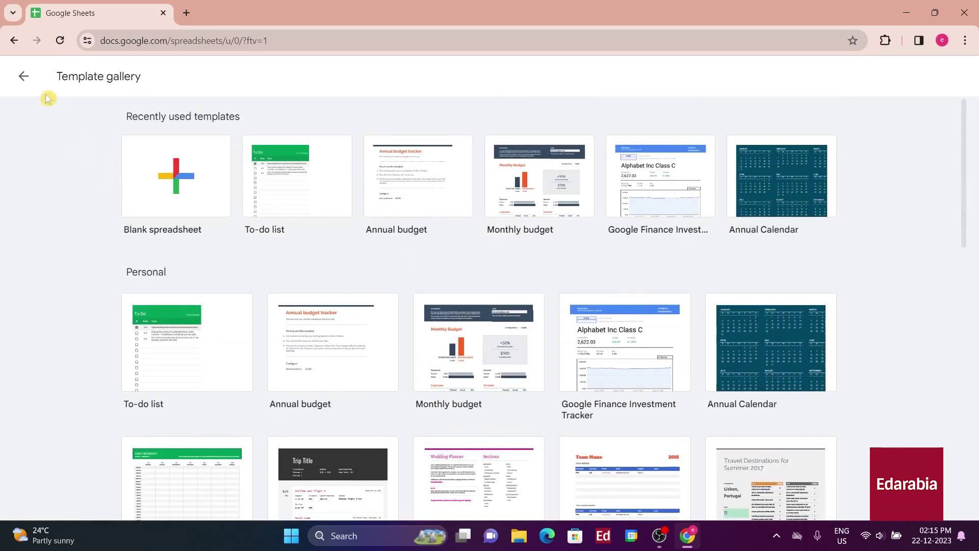
click(31, 80)
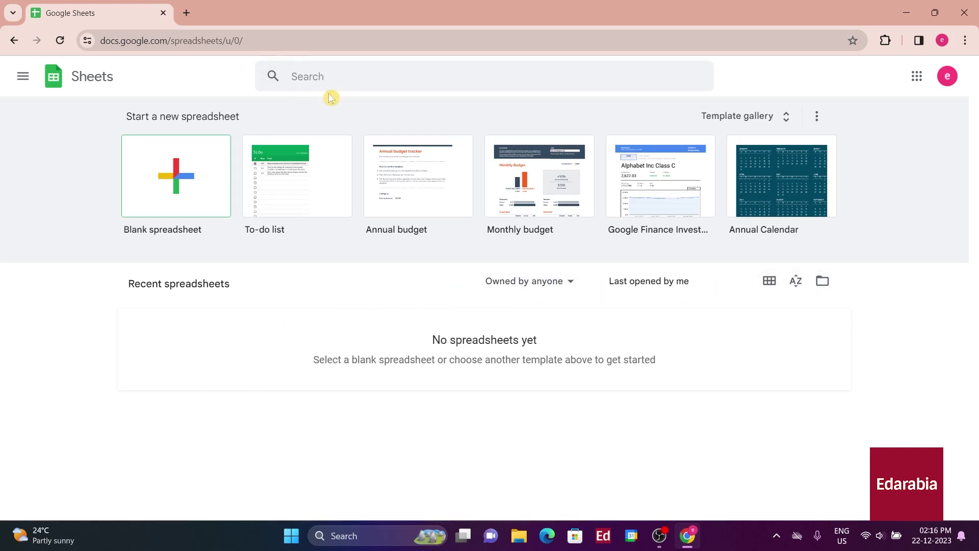
Glance at the existing-file picker, close it, and start a blank spreadsheet.
click(822, 283)
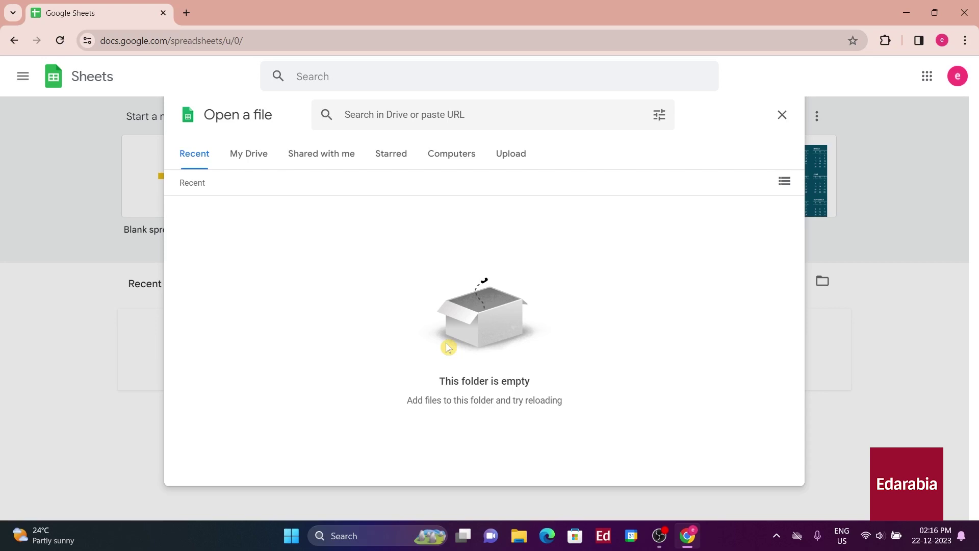
key(Escape)
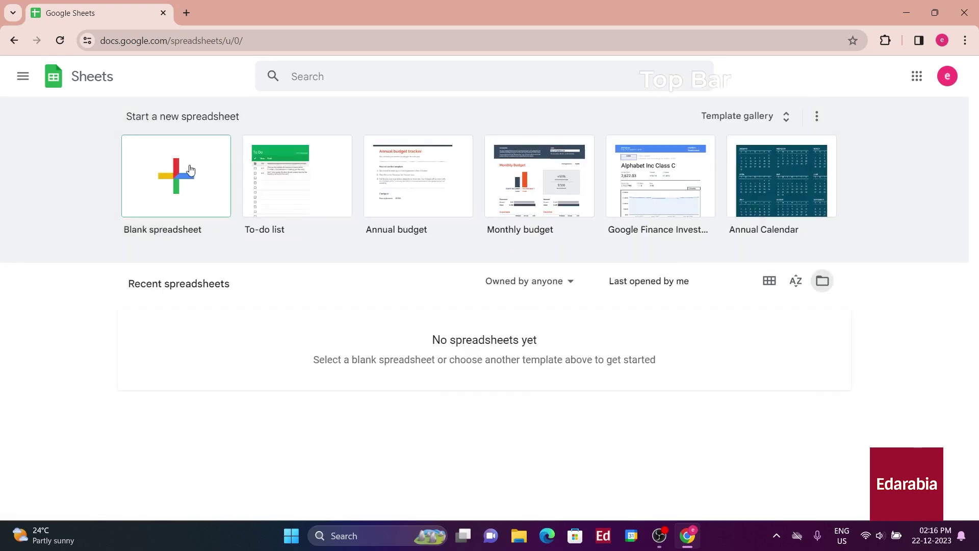
click(190, 173)
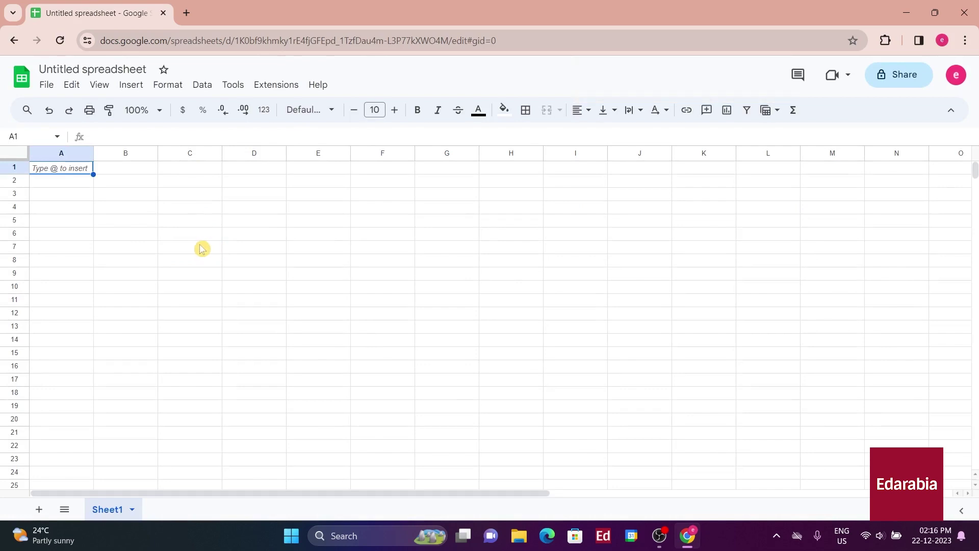
Create another blank spreadsheet and title it 'Cookie Sales Analysis'.
click(20, 78)
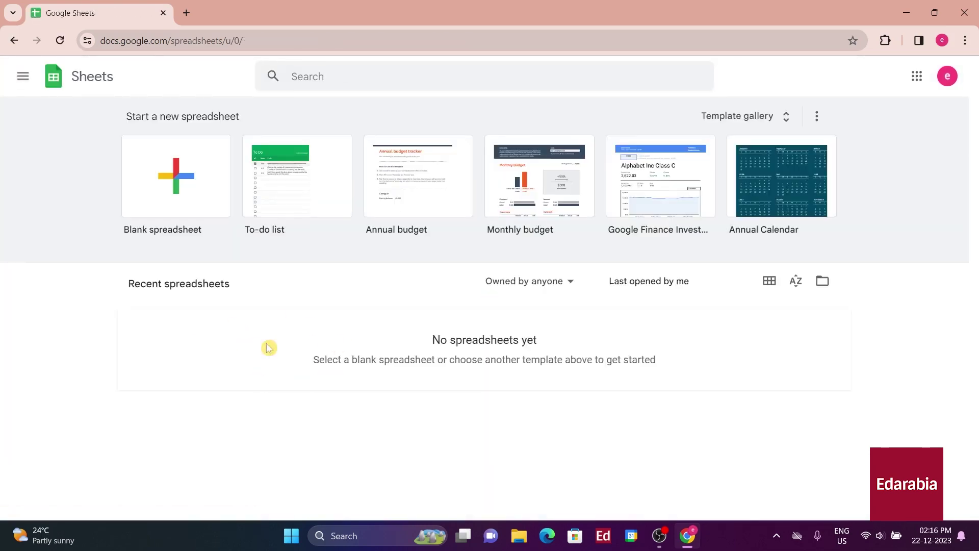
click(192, 192)
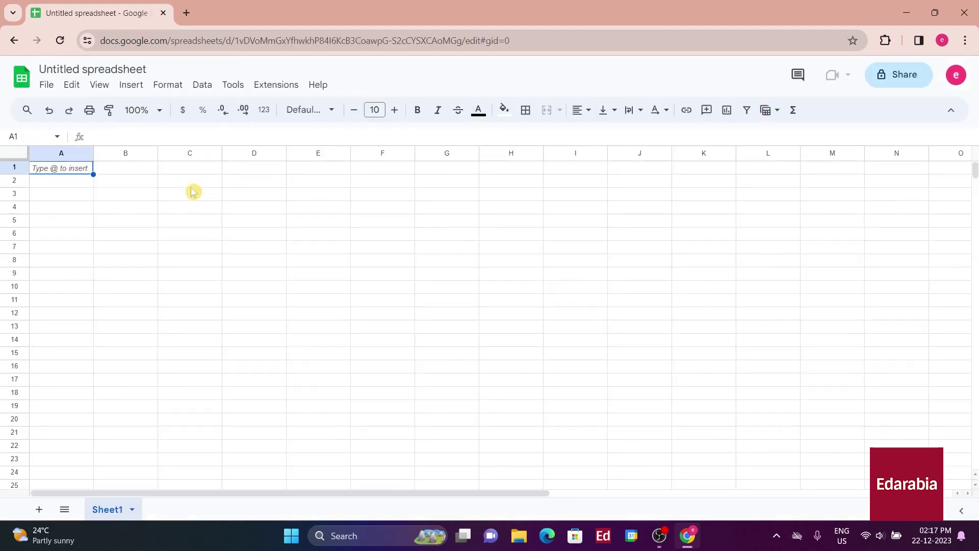
click(110, 68)
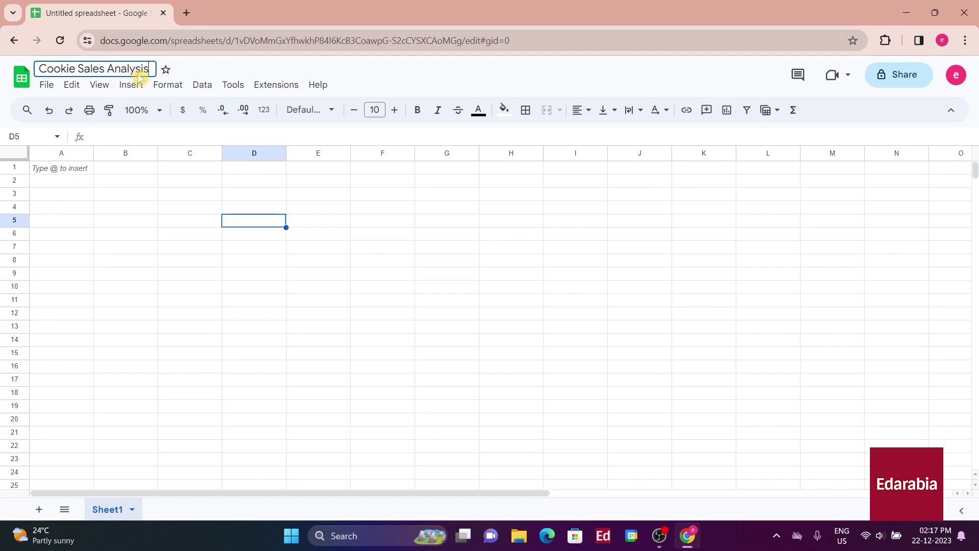
click(310, 71)
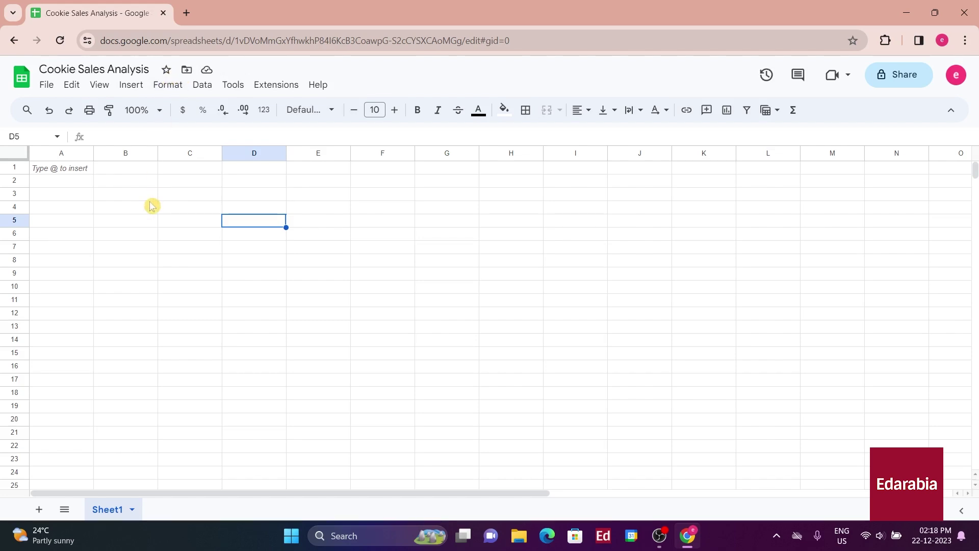
Browse My Drive folders in the Move dialog, cancel, then open the spreadsheet's Drive folder in a new tab.
click(186, 69)
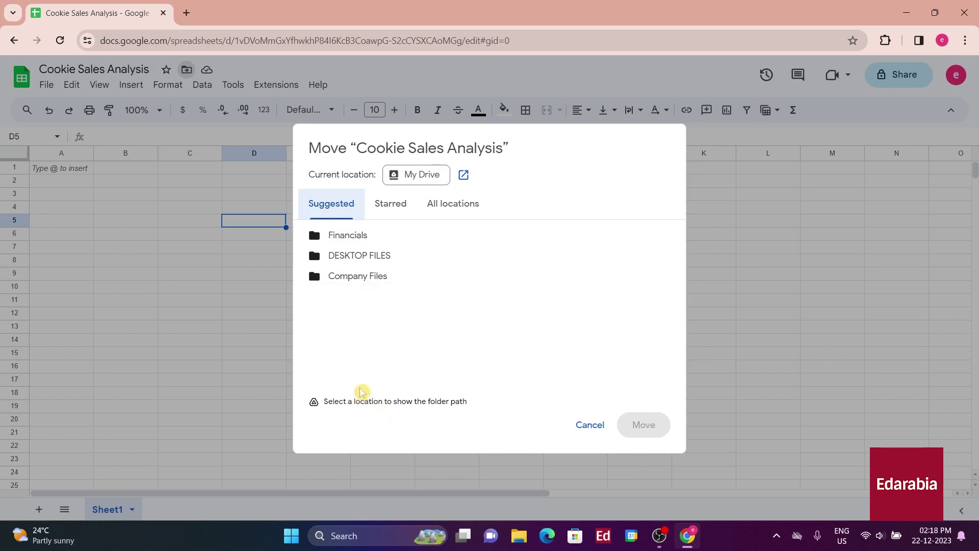
click(408, 180)
click(589, 426)
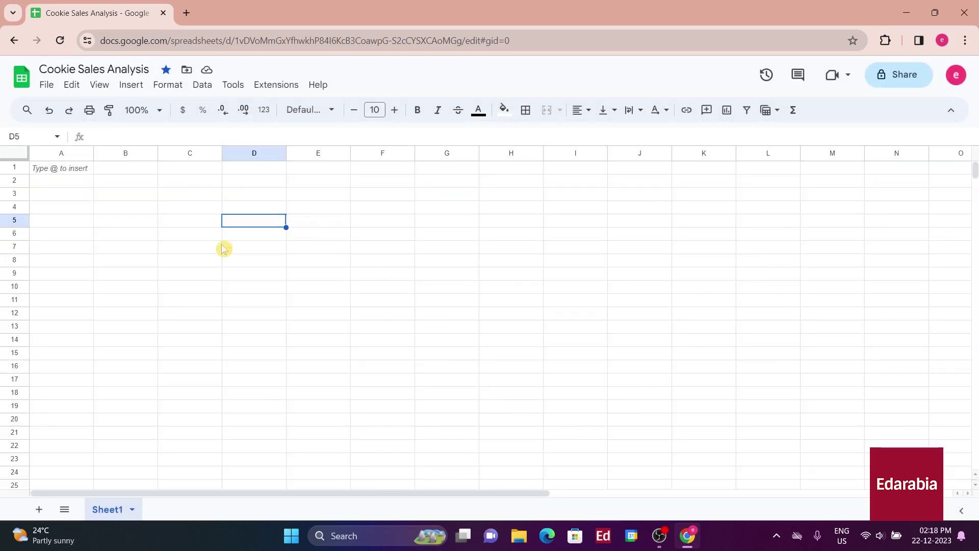
click(186, 69)
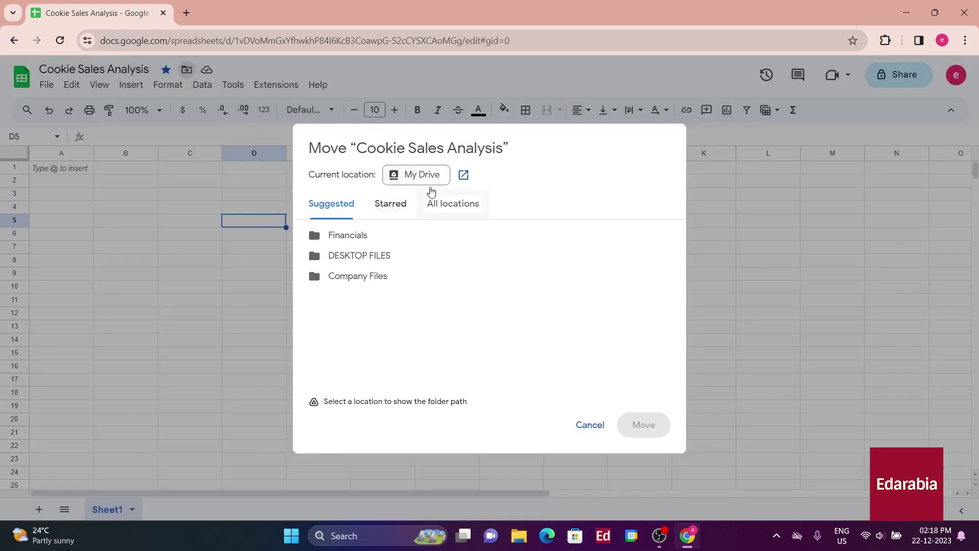
click(462, 172)
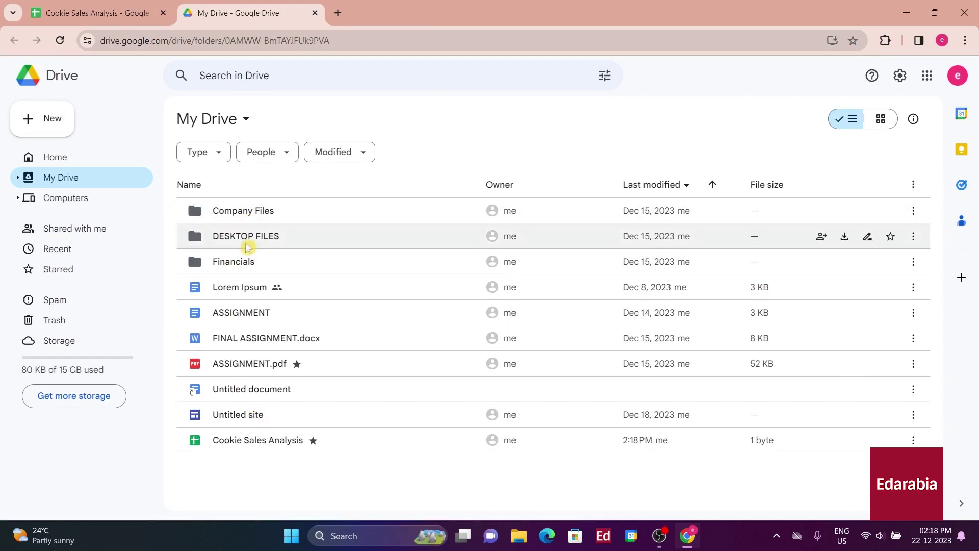
Show the Starred files list in Google Drive.
click(71, 270)
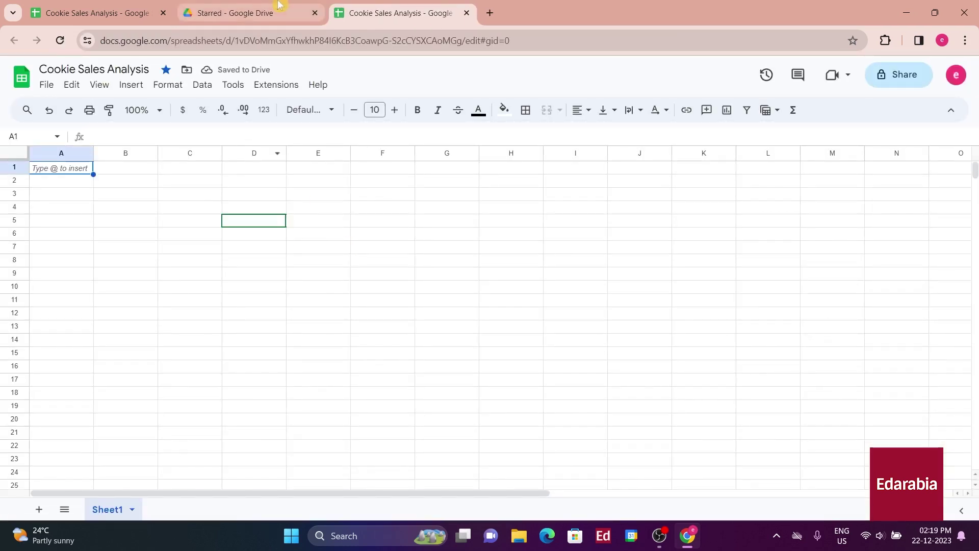
Open the document status card to confirm all changes are saved to Drive.
click(207, 71)
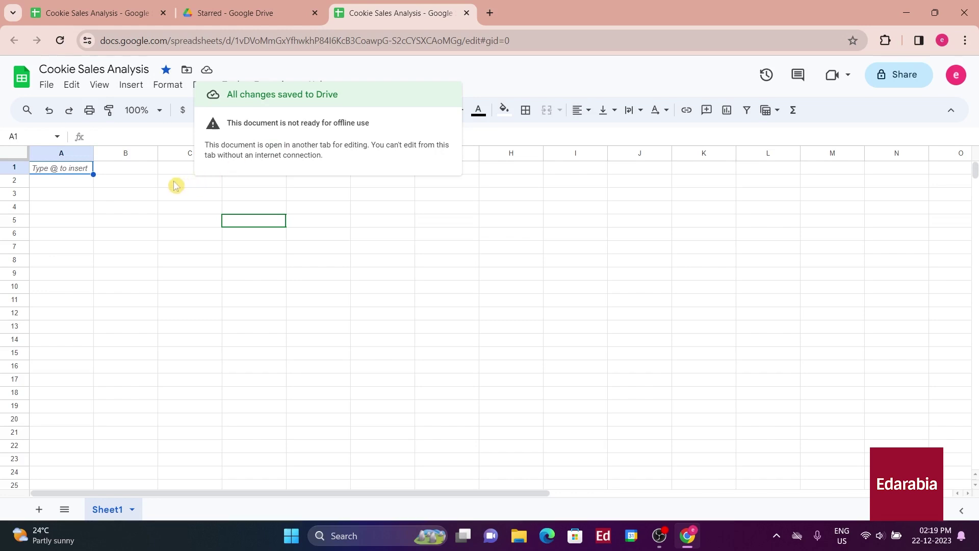
click(382, 246)
drag(128, 220, 730, 340)
click(437, 303)
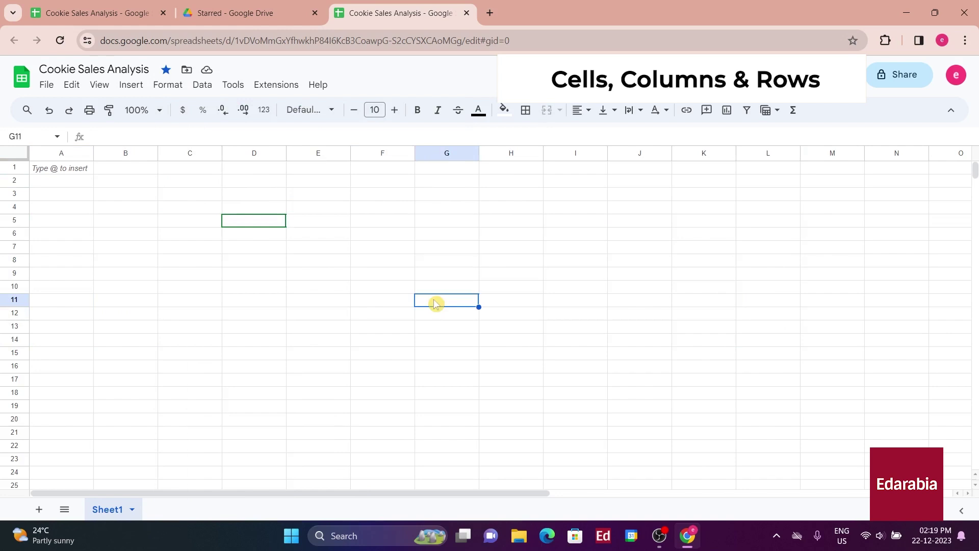
click(339, 286)
right_click(315, 283)
click(191, 289)
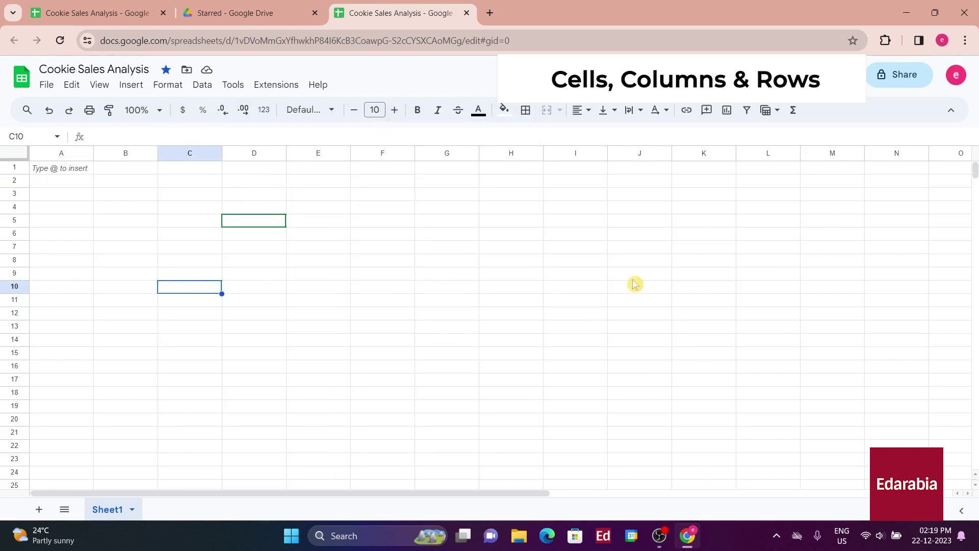
drag(60, 196, 544, 340)
click(367, 301)
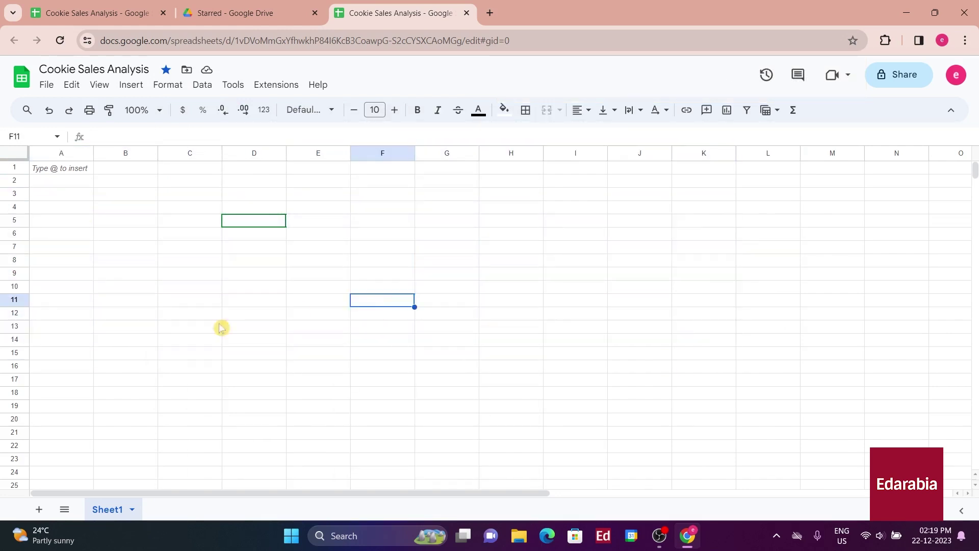
click(121, 313)
click(466, 203)
click(324, 353)
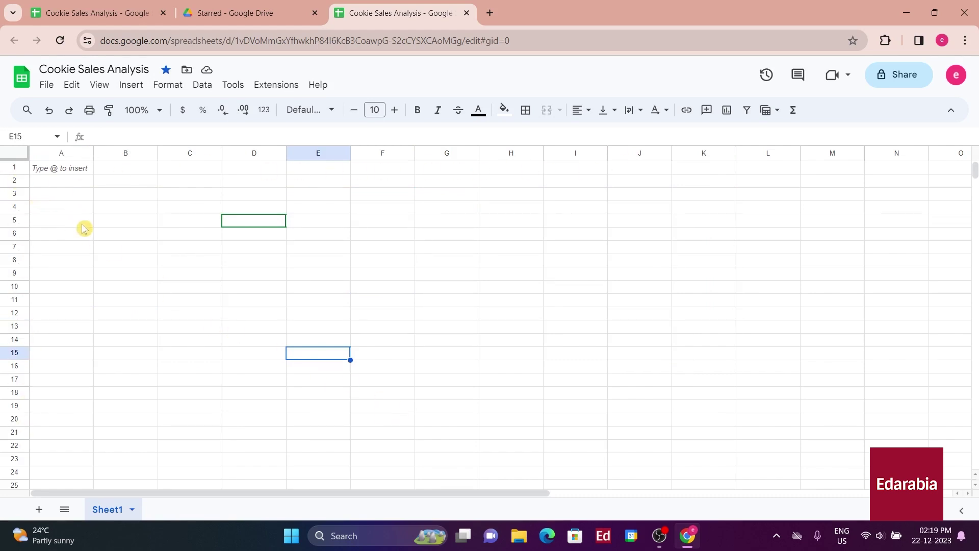
click(63, 171)
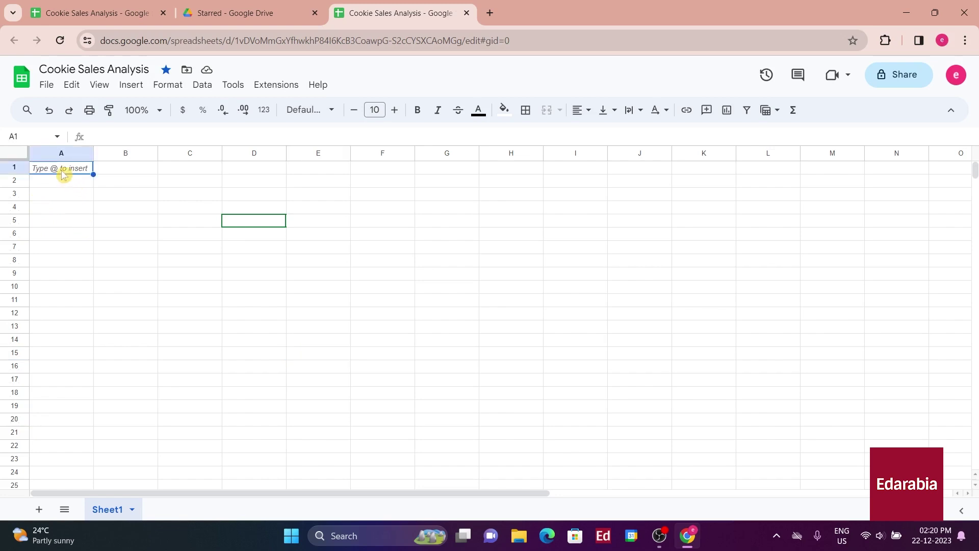
right_click(63, 173)
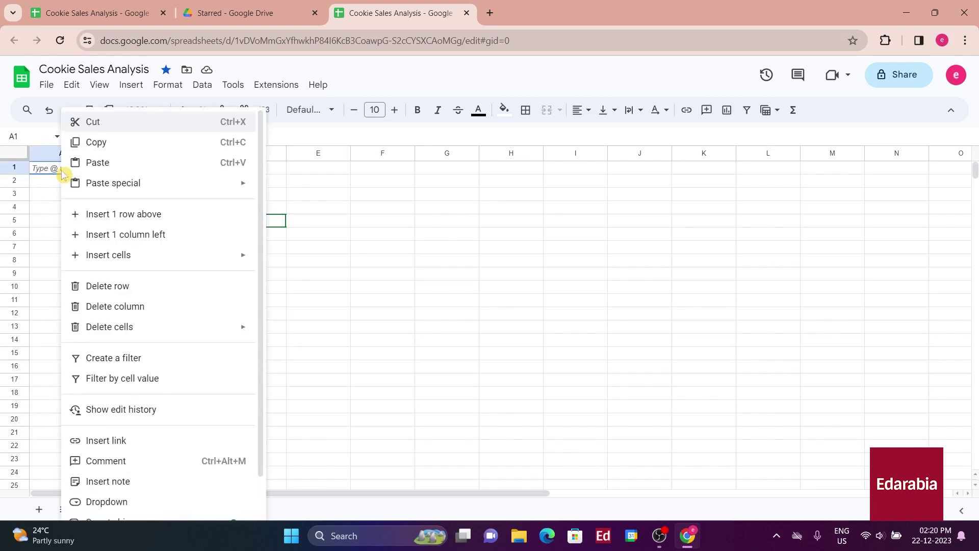
click(52, 175)
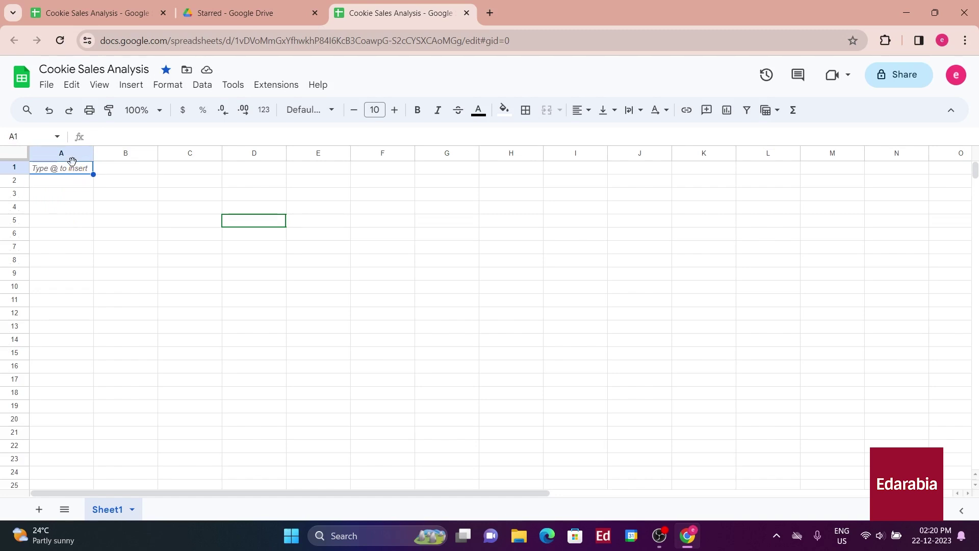
click(134, 185)
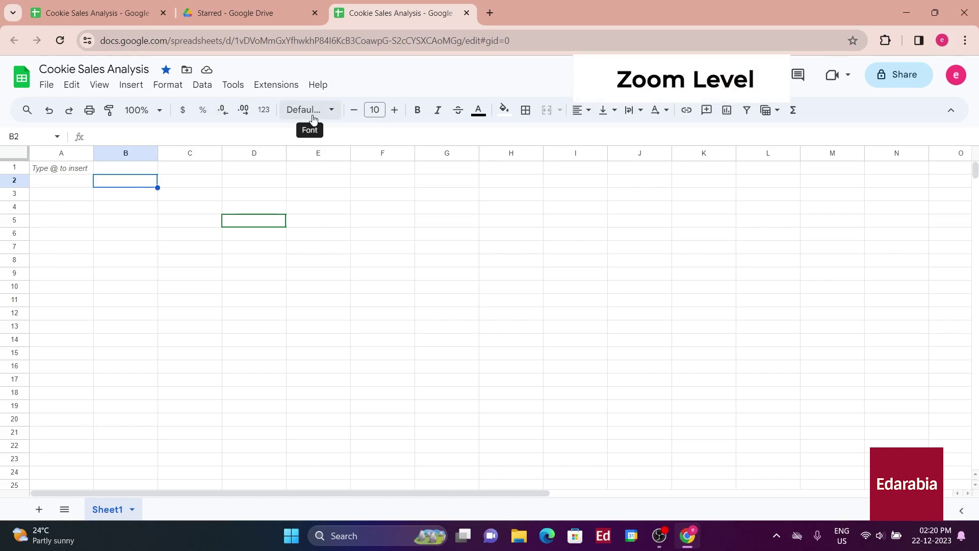
Zoom the sheet to 150% and enter headings Sales in A1 and Date in B1.
click(163, 115)
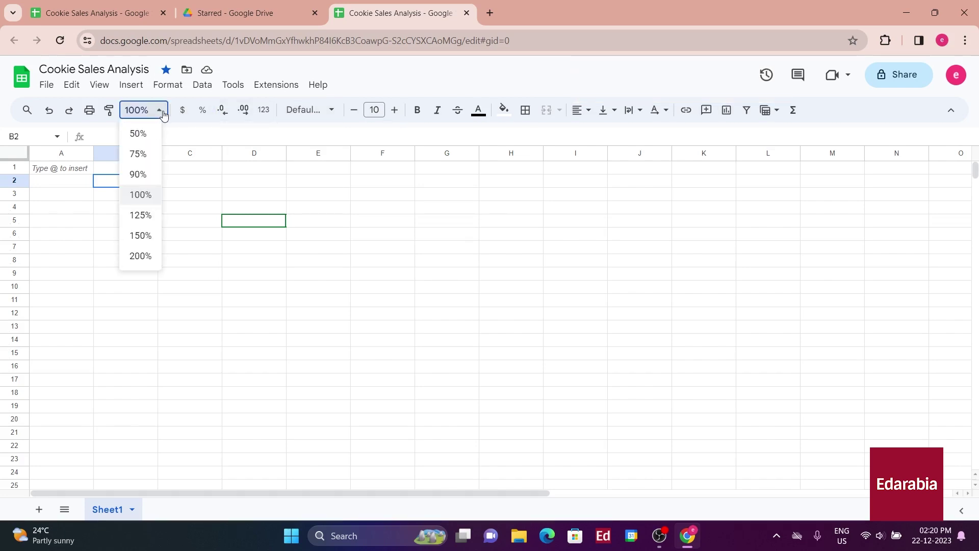
click(147, 236)
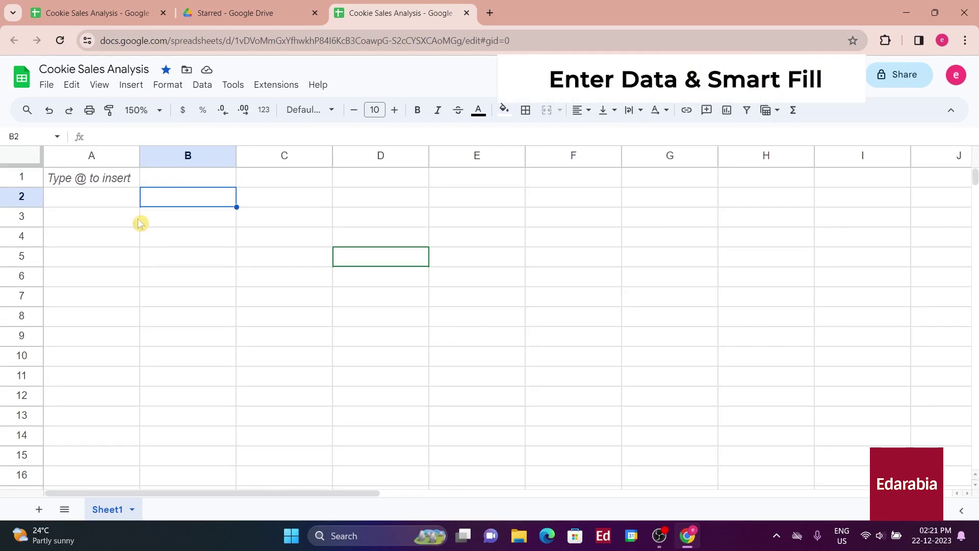
click(81, 179)
text(Sales)
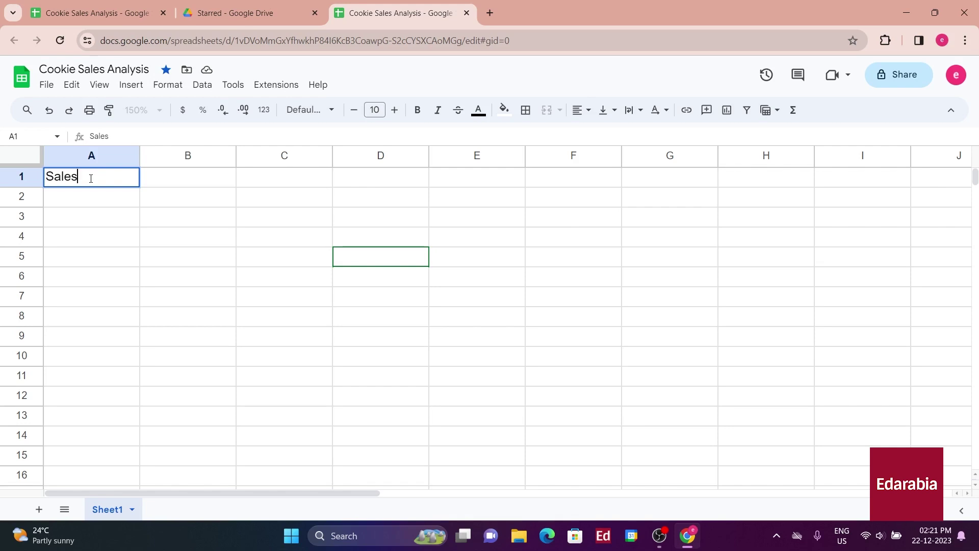
key(Tab)
text(Date)
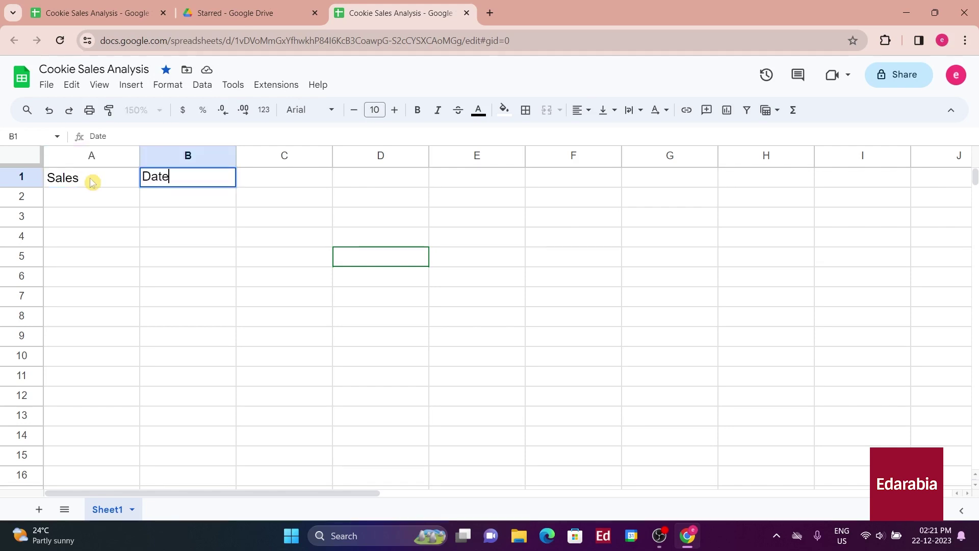
key(Return)
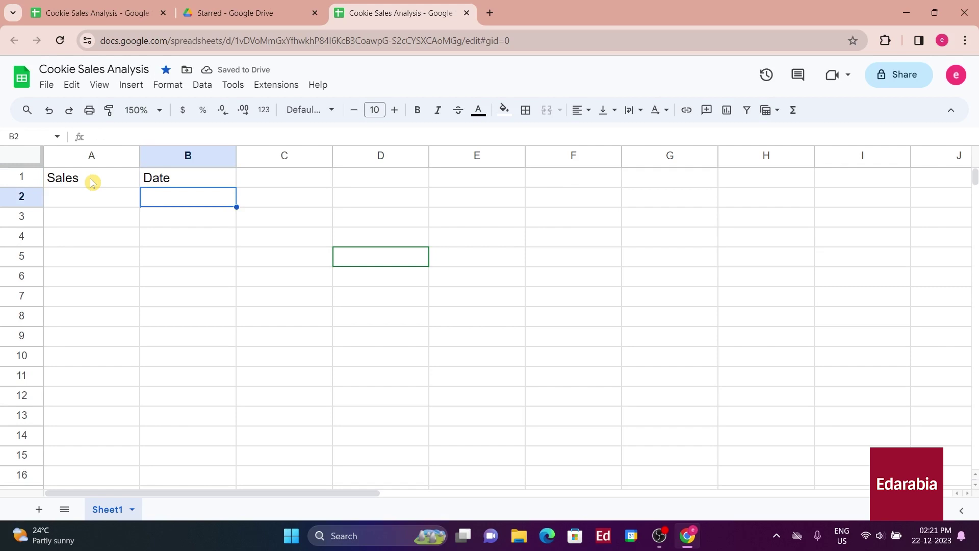
Enter January 2023 and February 2023 in B2:B3, then fill the series down to December 2023 in B13.
text(January 2023)
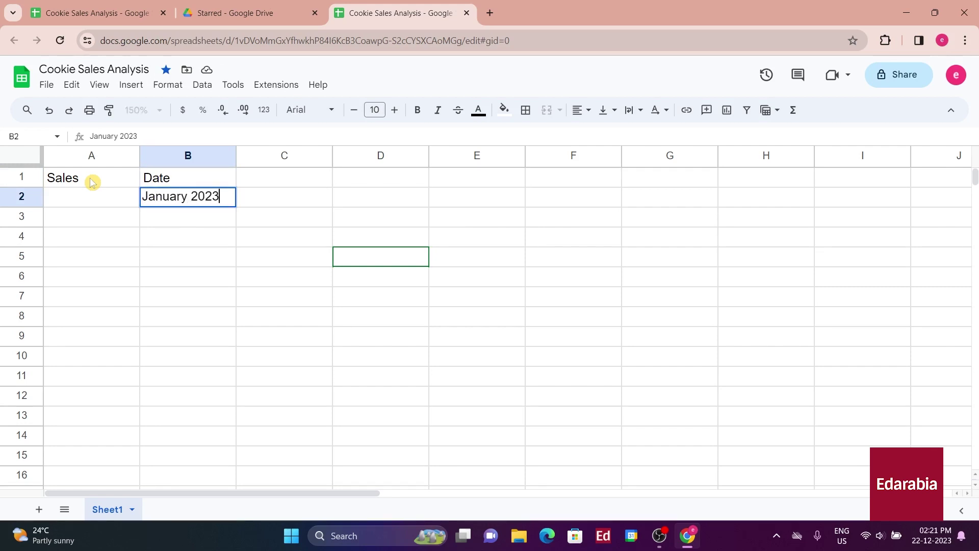
key(Return)
text(February 2023)
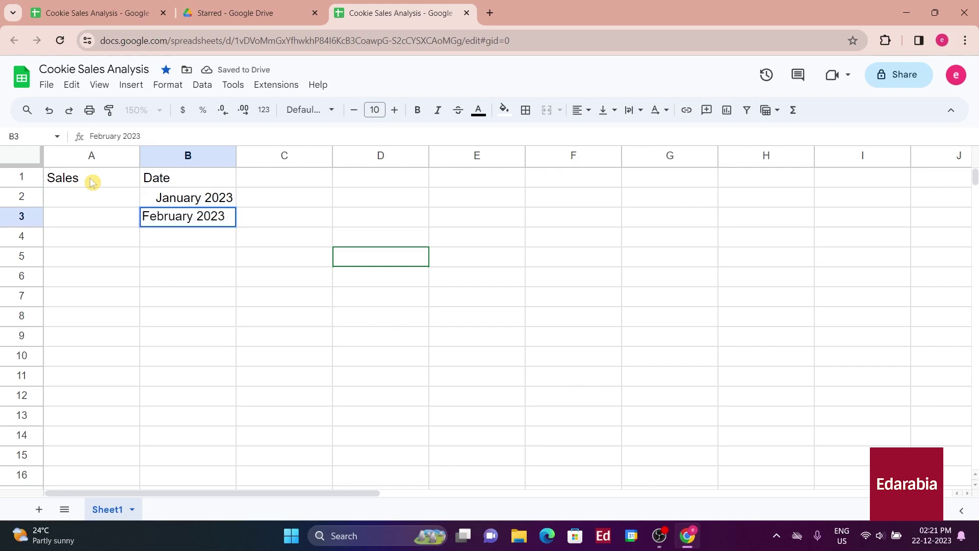
key(Return)
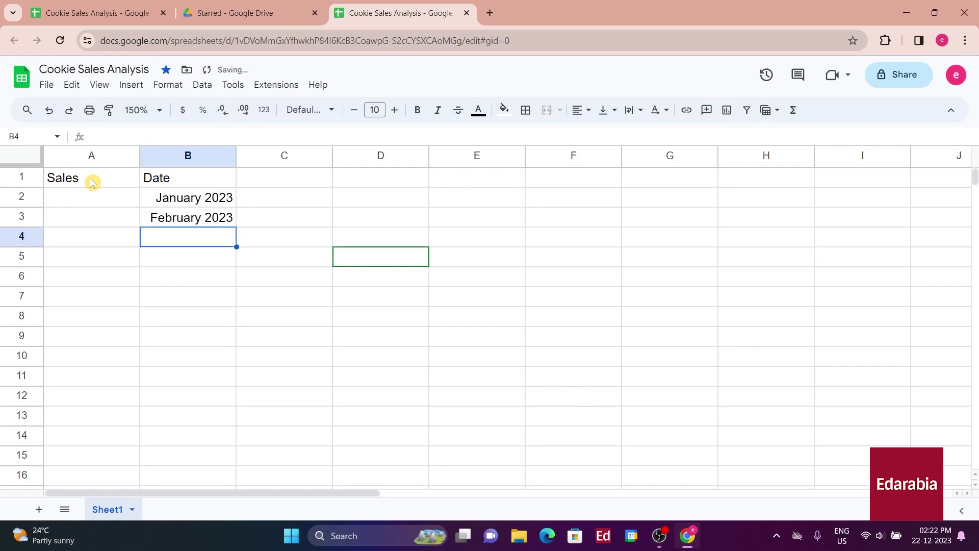
drag(214, 196, 213, 221)
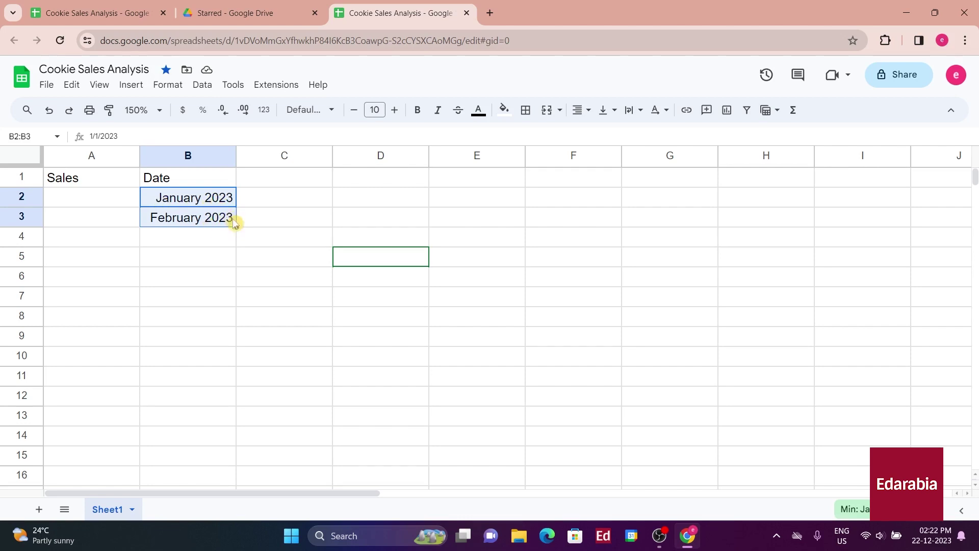
drag(236, 227, 233, 418)
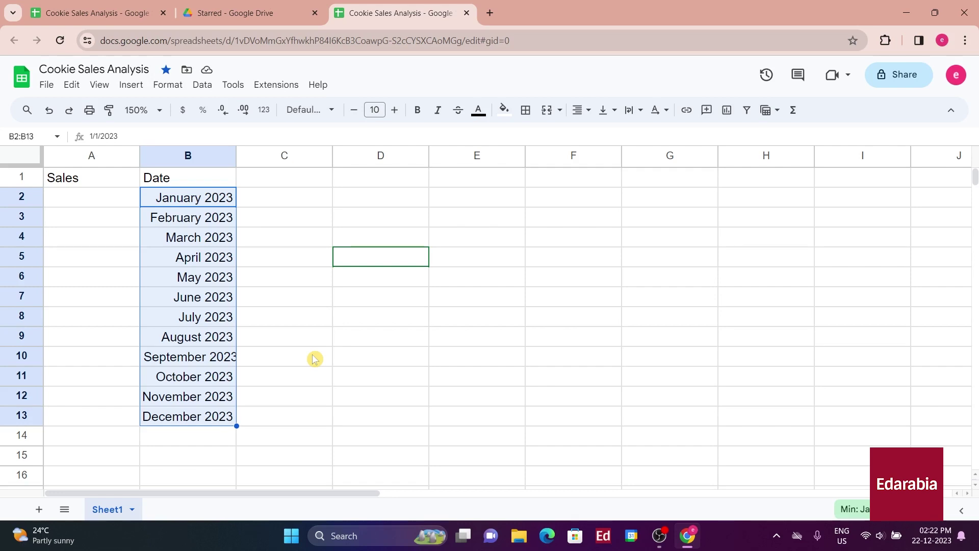
Enter 1000 and 2000 in A2:A3, then extend the series to 12000 in A13.
click(88, 199)
text(1000)
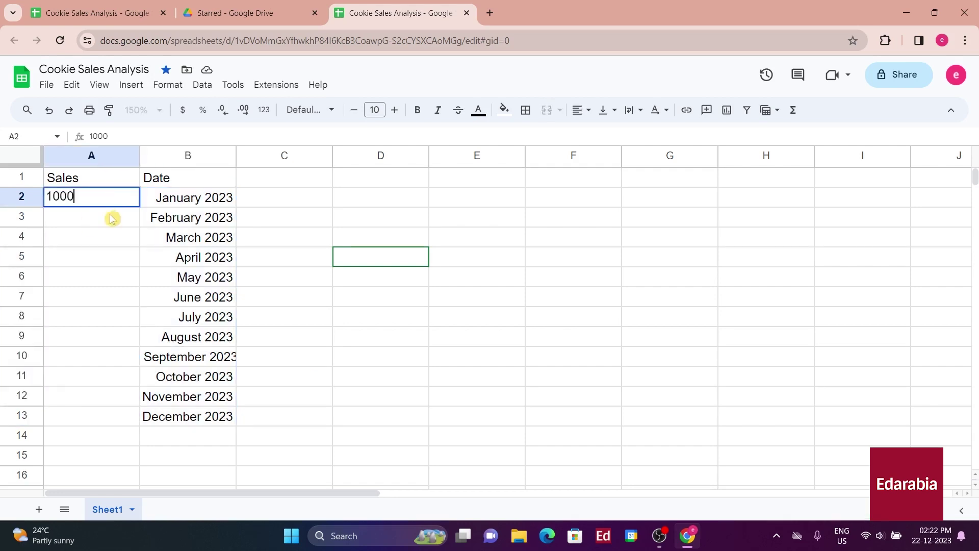
click(113, 221)
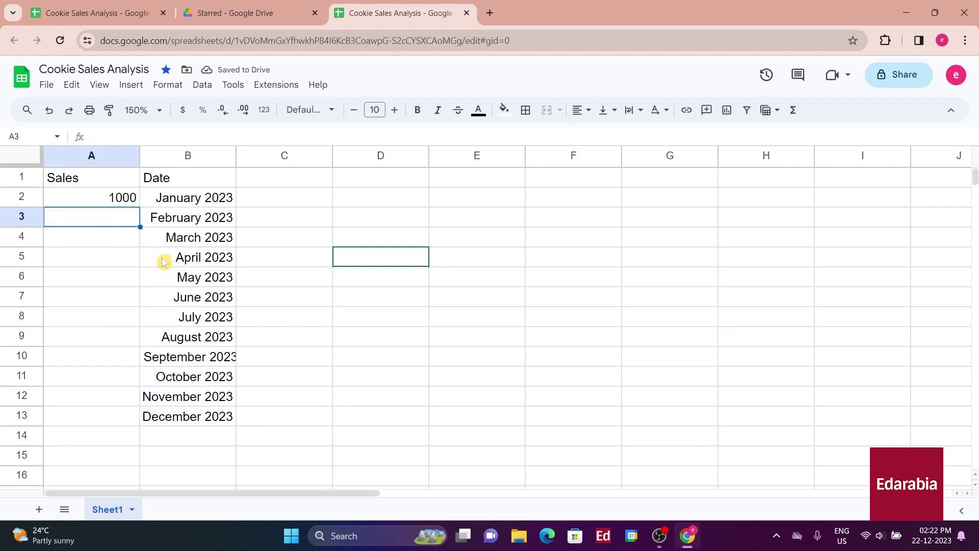
text(2000)
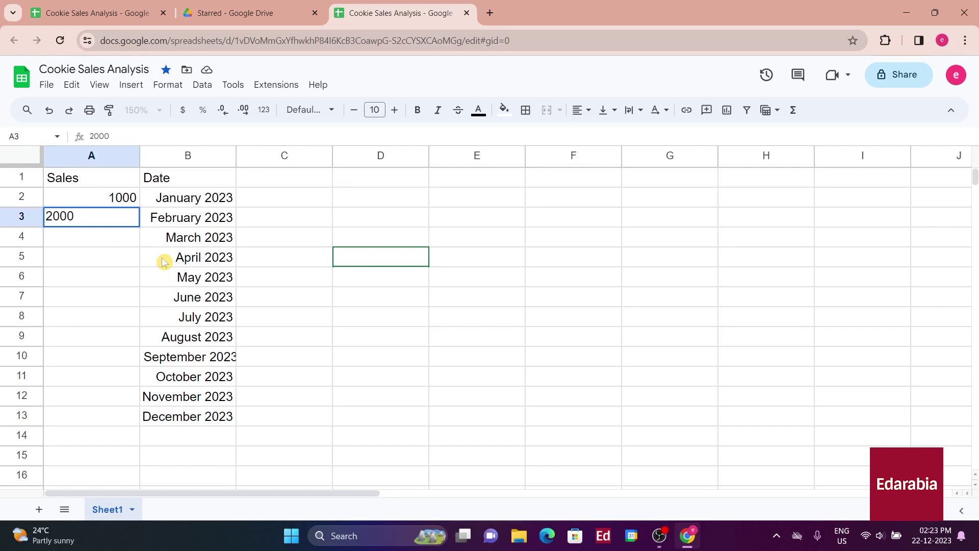
key(Return)
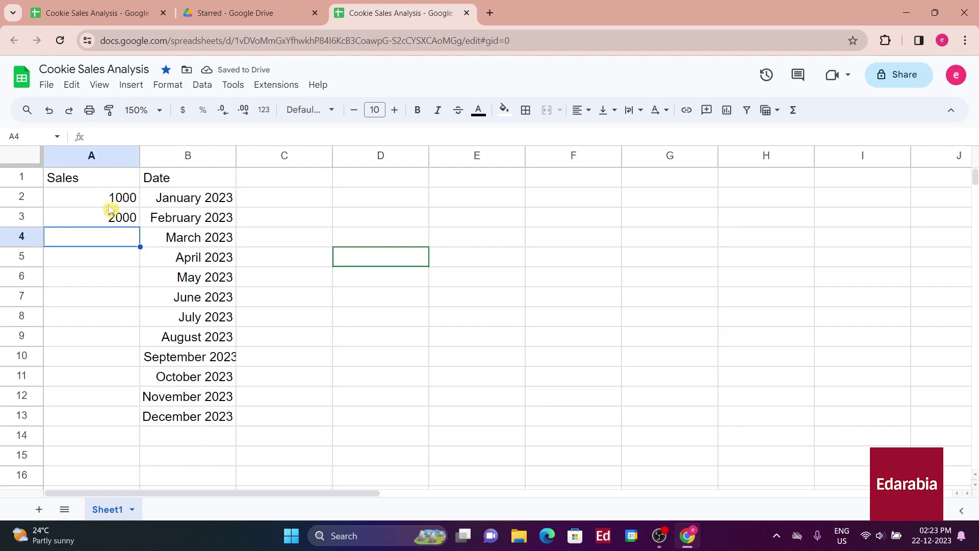
drag(109, 199, 133, 424)
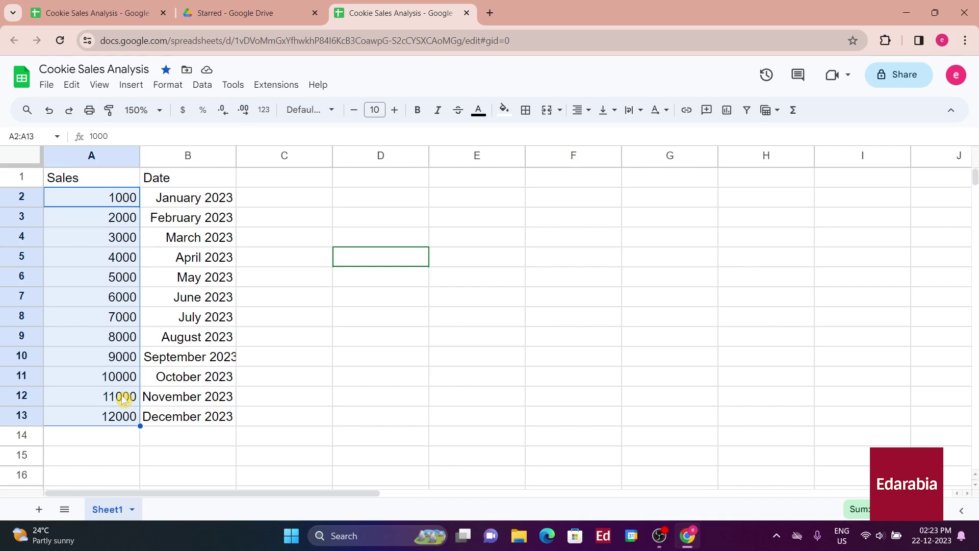
Randomize the order of the sales values in A3:A12, leaving A2 and A13 unchanged.
drag(122, 399, 121, 217)
right_click(90, 297)
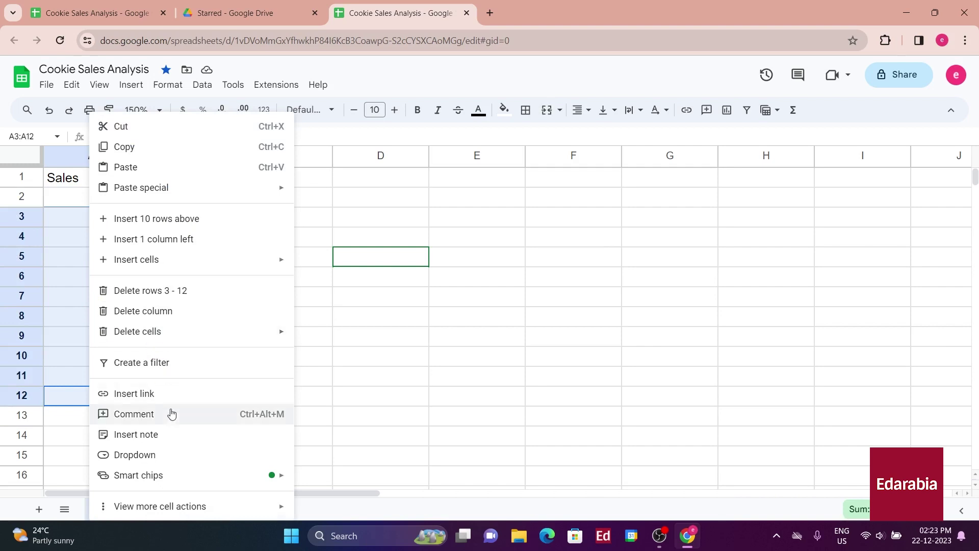
mouse_move(189, 510)
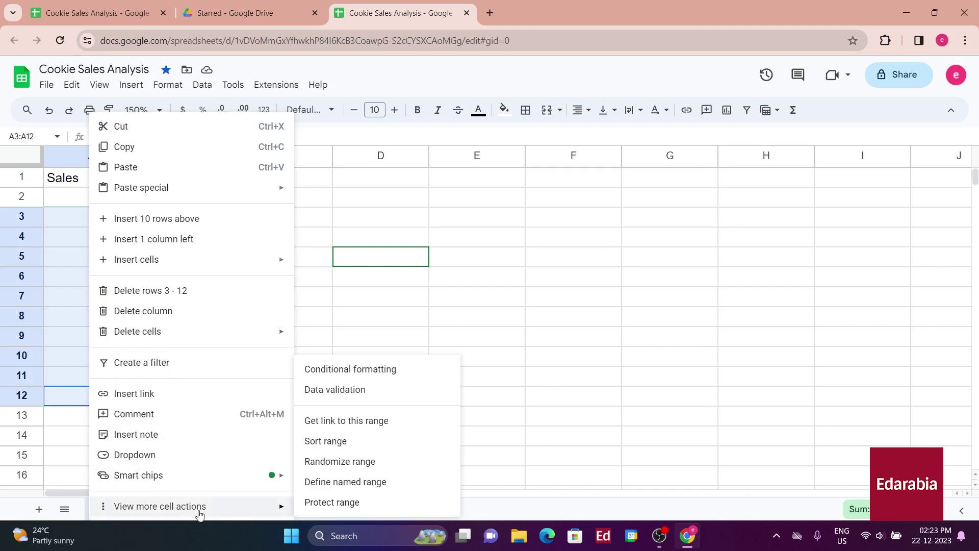
click(329, 462)
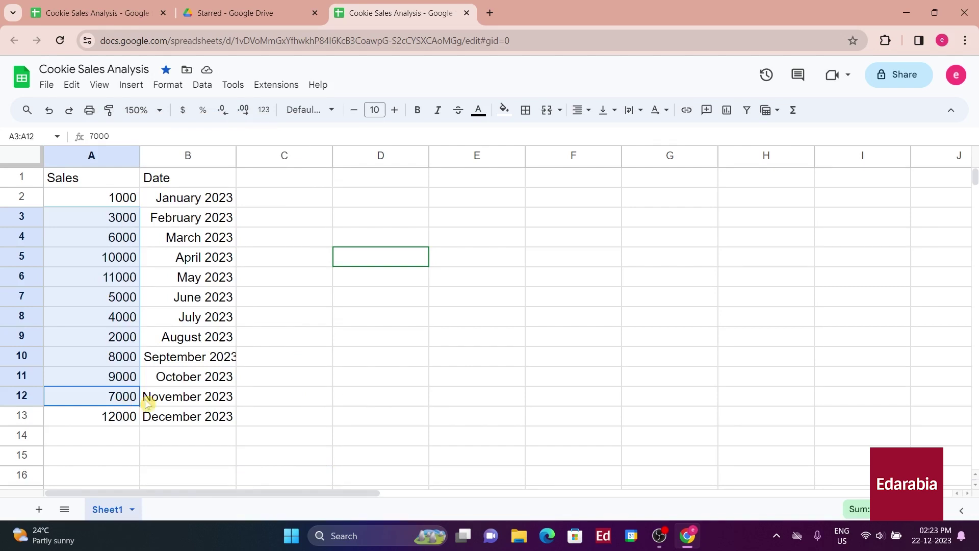
click(271, 336)
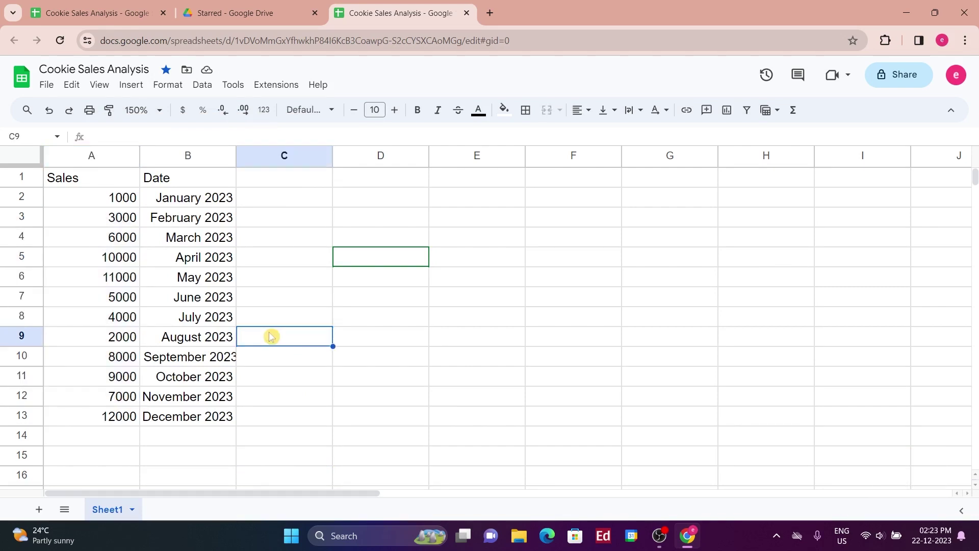
right_click(271, 336)
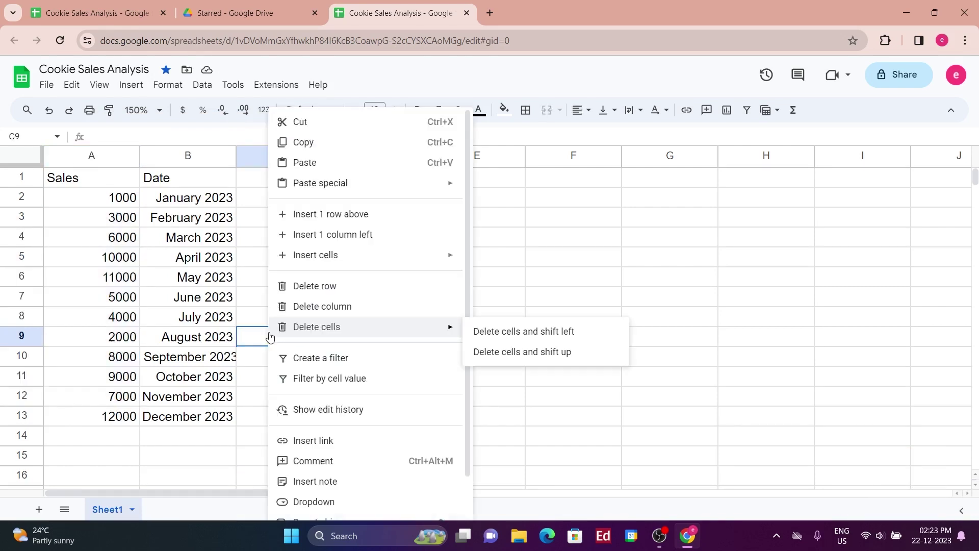
click(534, 293)
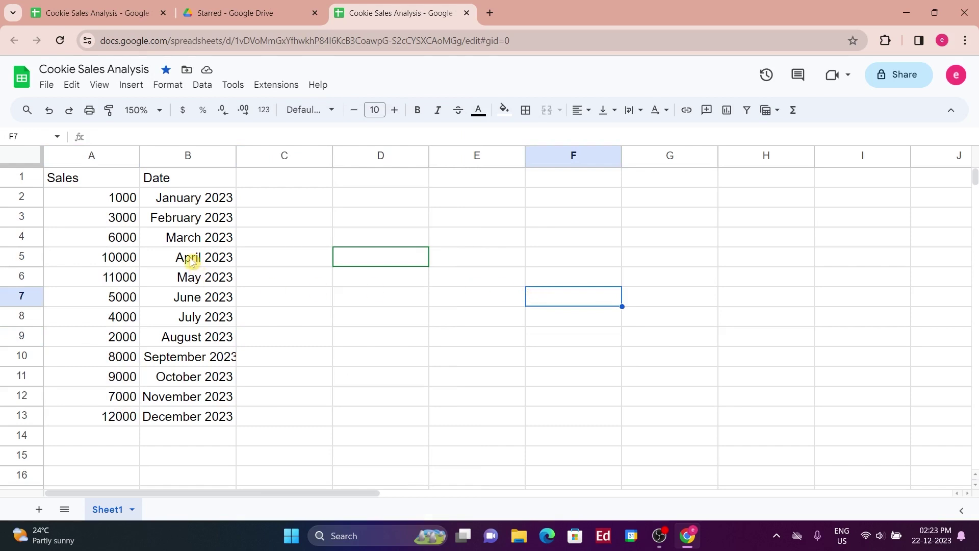
Apply the Number format to the sales values in A2:A13.
drag(110, 198, 121, 417)
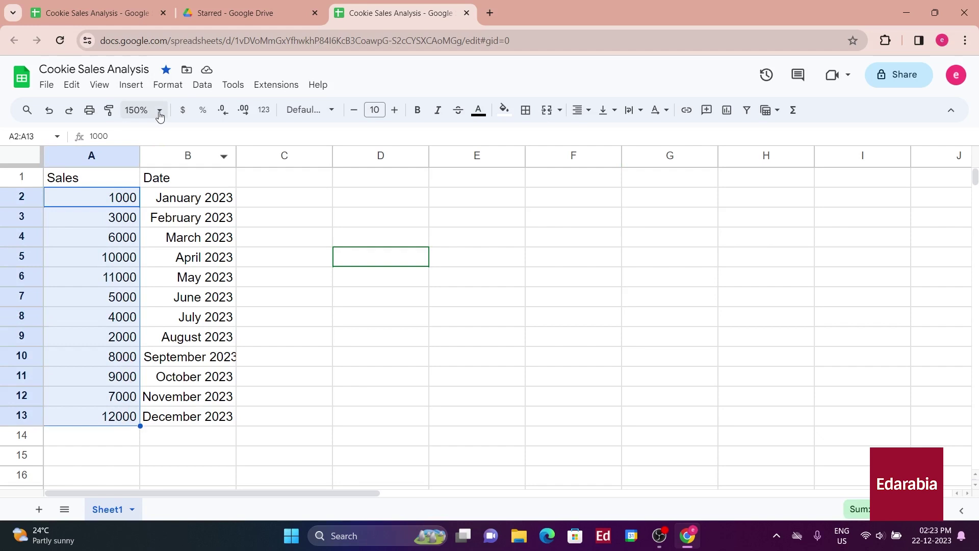
click(170, 85)
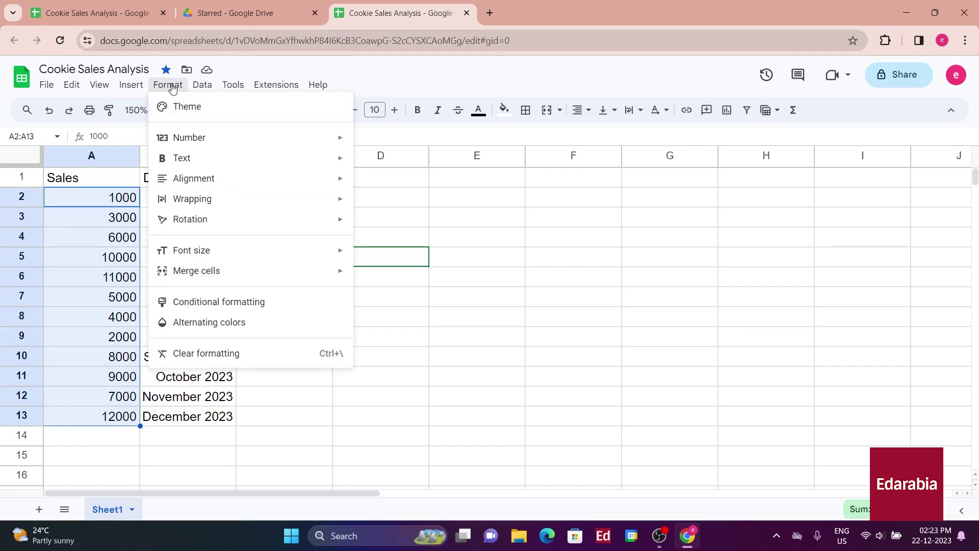
mouse_move(306, 139)
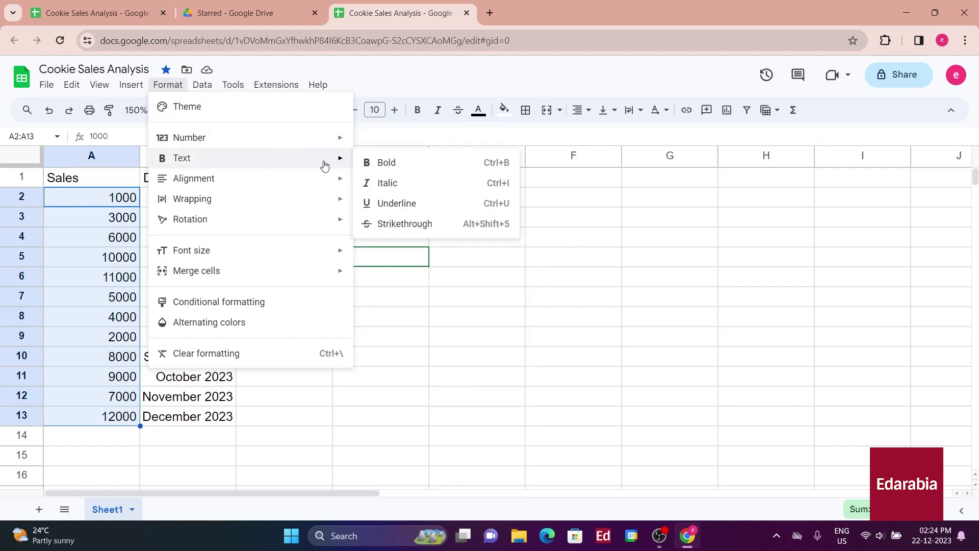
mouse_move(290, 181)
mouse_move(286, 206)
mouse_move(288, 229)
click(159, 90)
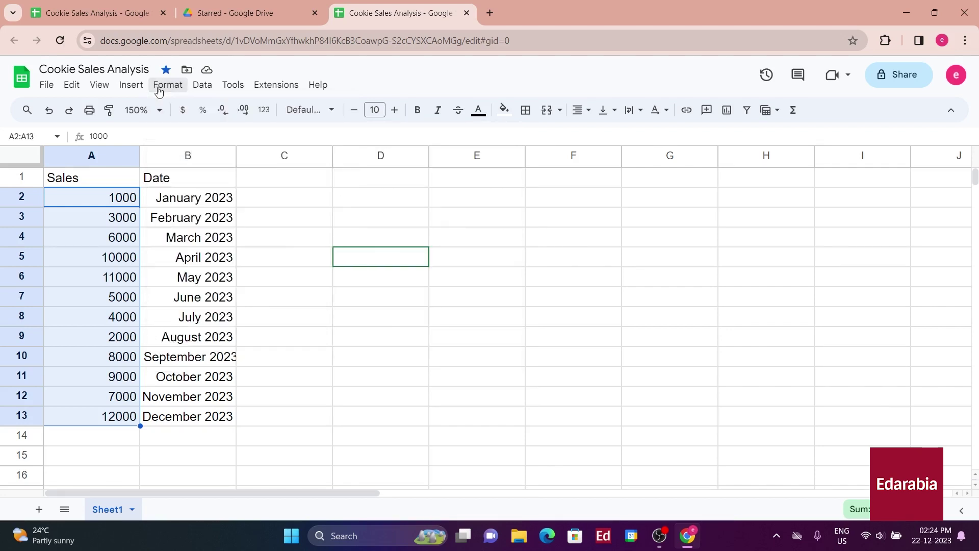
click(268, 111)
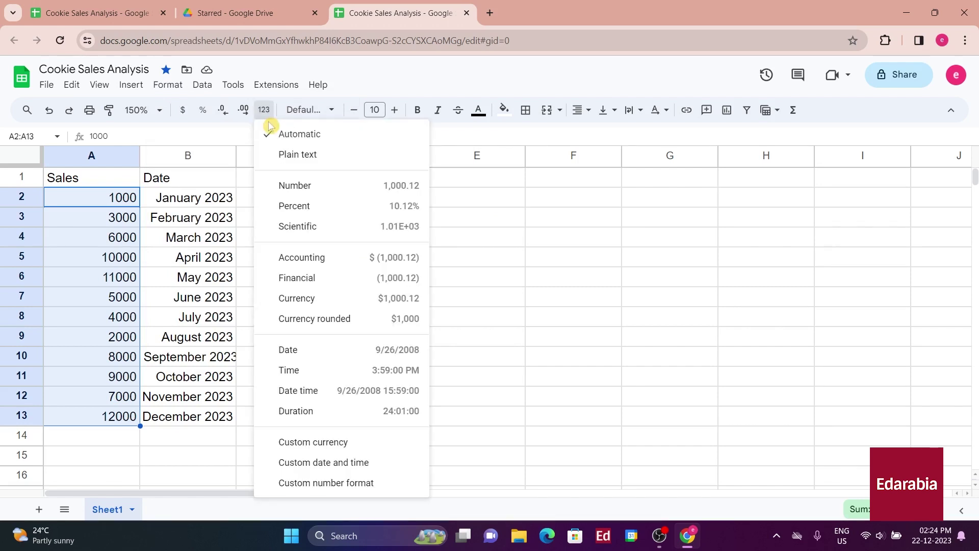
click(314, 186)
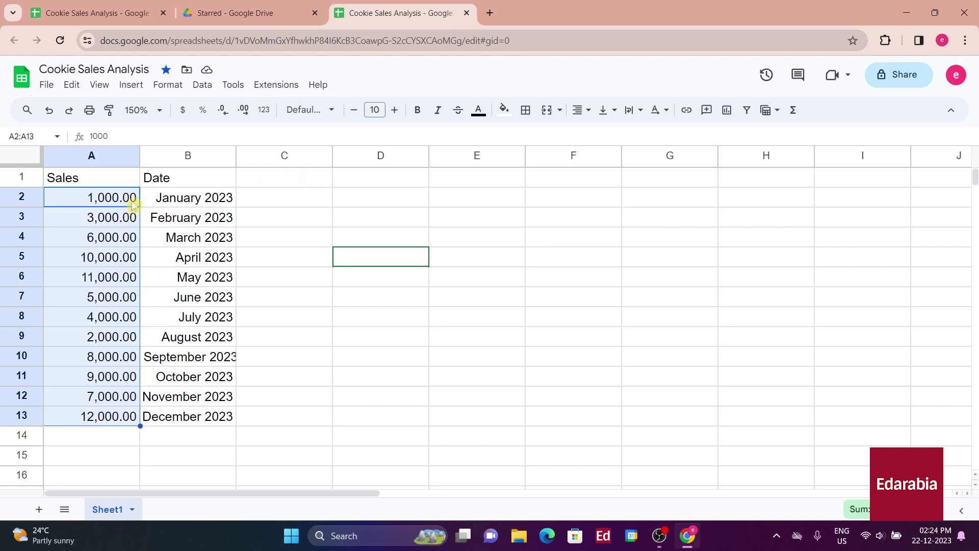
Remove the decimal places so sales show as whole numbers like 1,000 and 12,000.
click(223, 110)
click(223, 110)
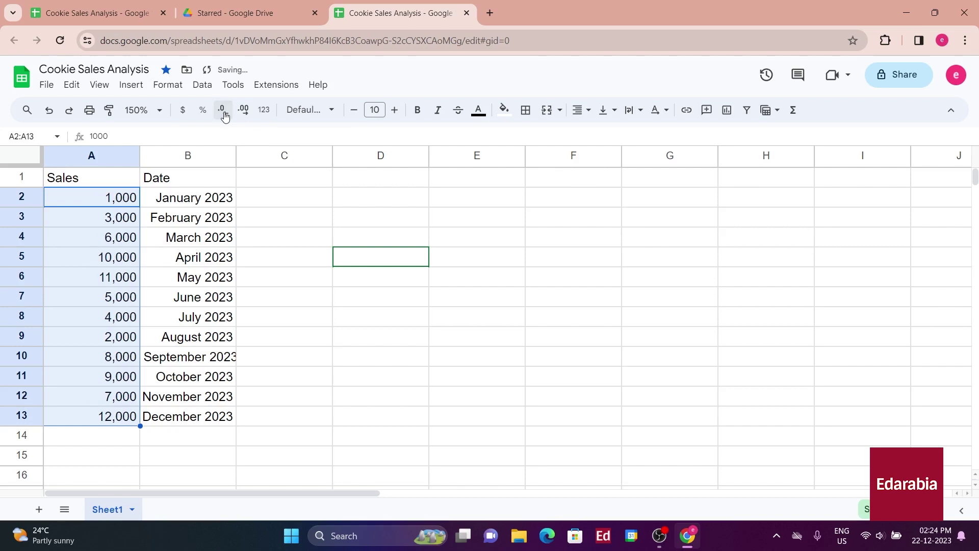
click(243, 110)
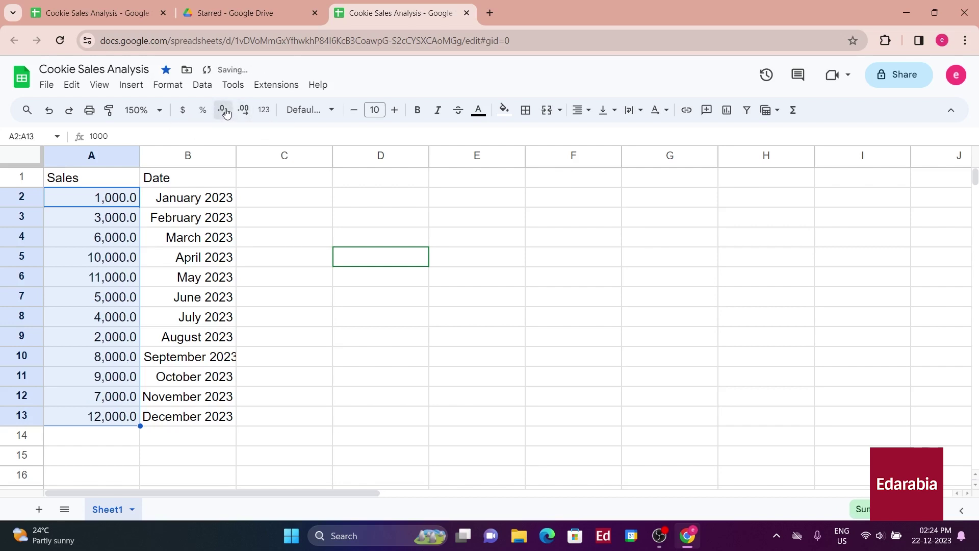
click(224, 110)
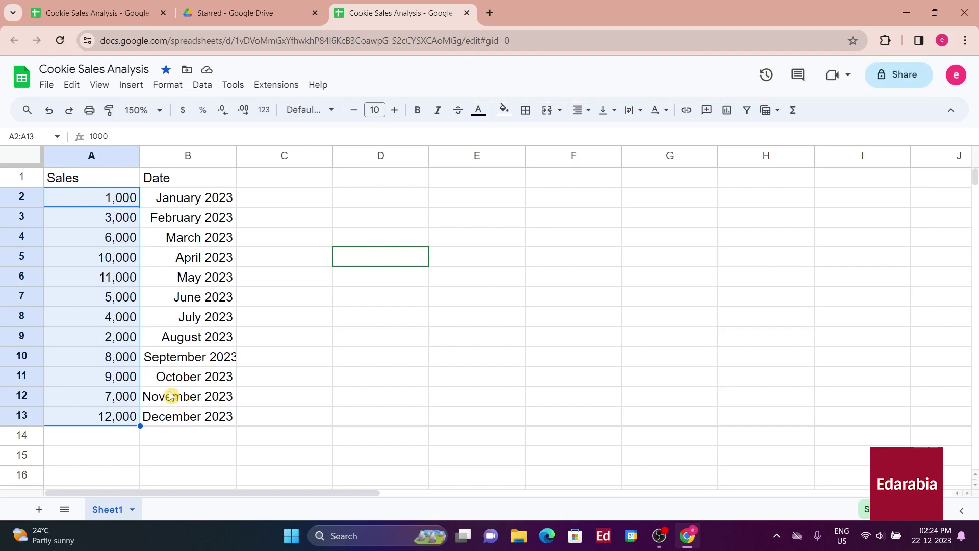
Add a 'Note' header in C1, with notes 'New year resolution depresses sales' and 'Customers ignore calories for the holiday'.
click(260, 177)
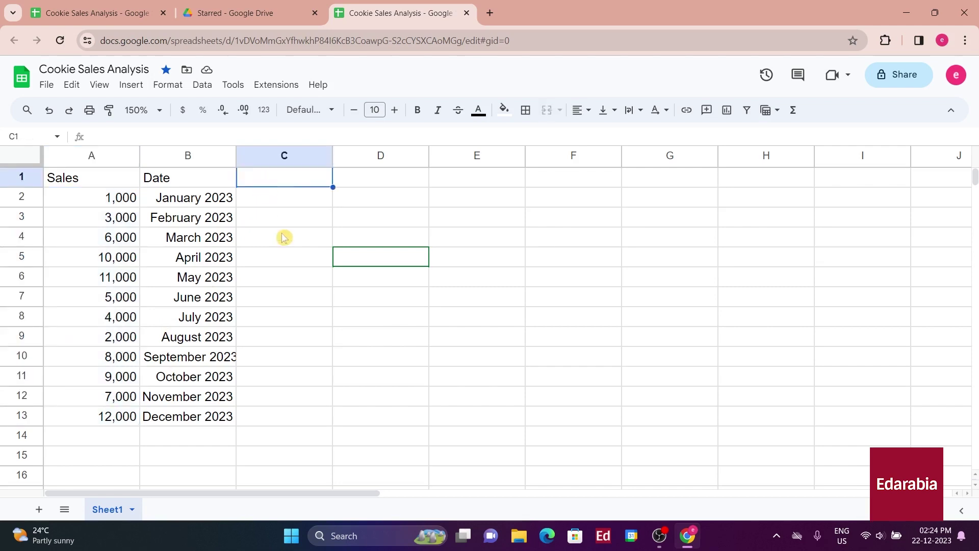
text(Note)
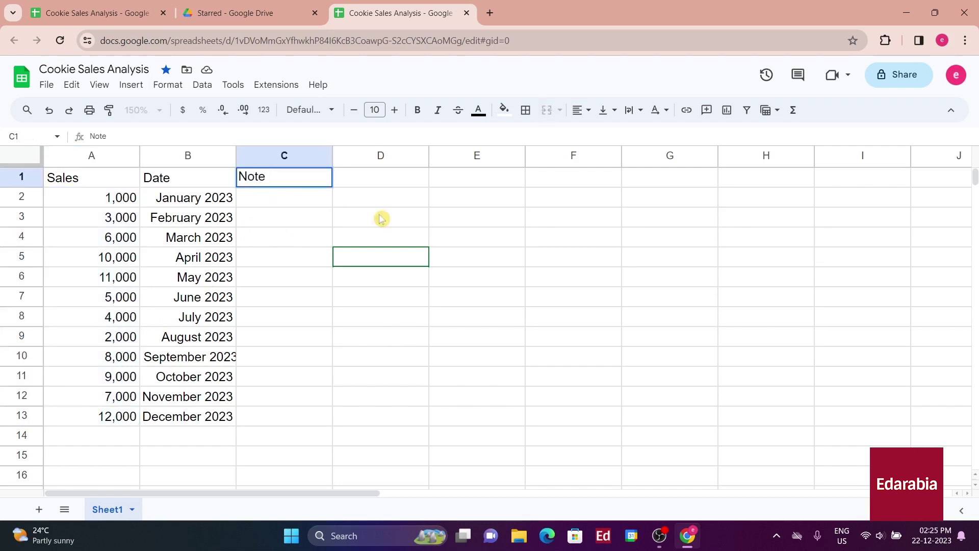
click(287, 206)
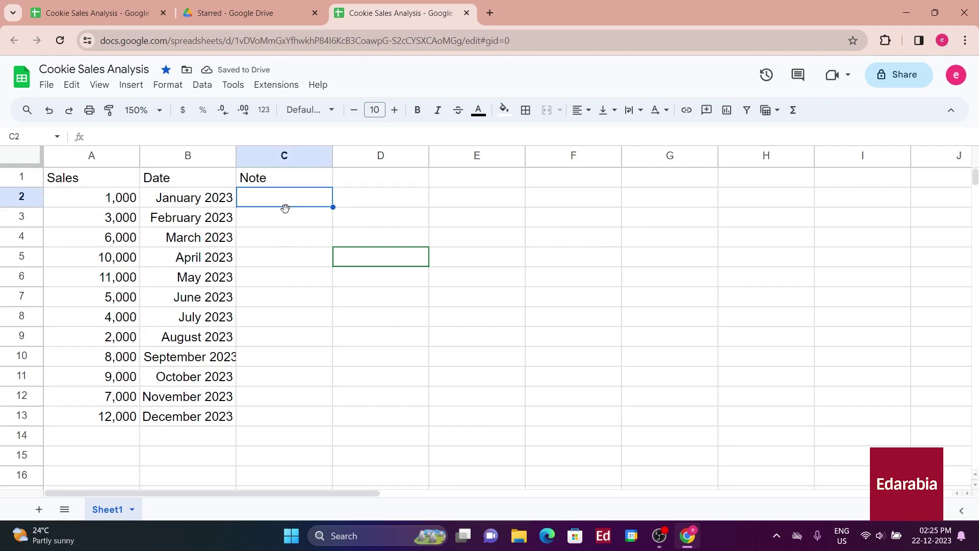
text(New year resolution depresses sales)
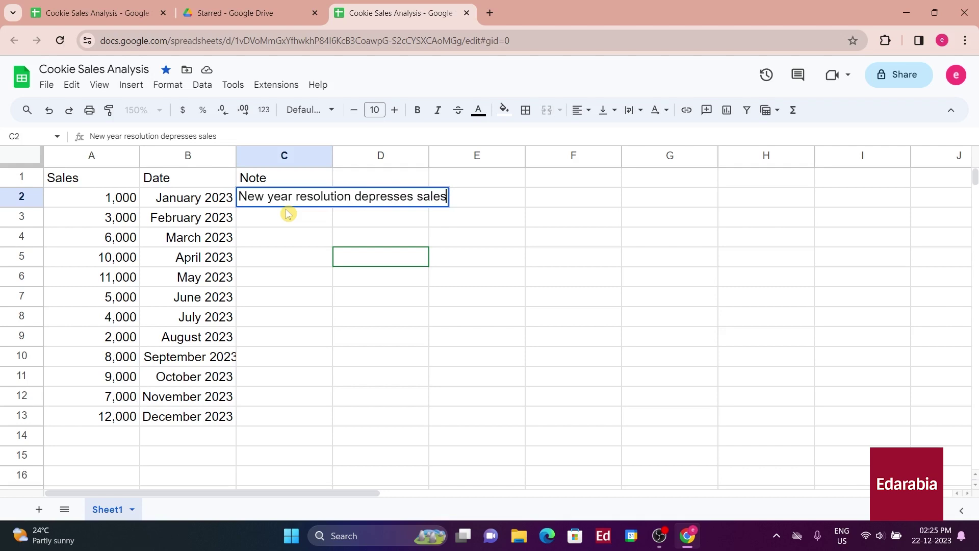
key(BackSpace)
key(BackSpace)
key(BackSpace)
text(ay)
click(282, 284)
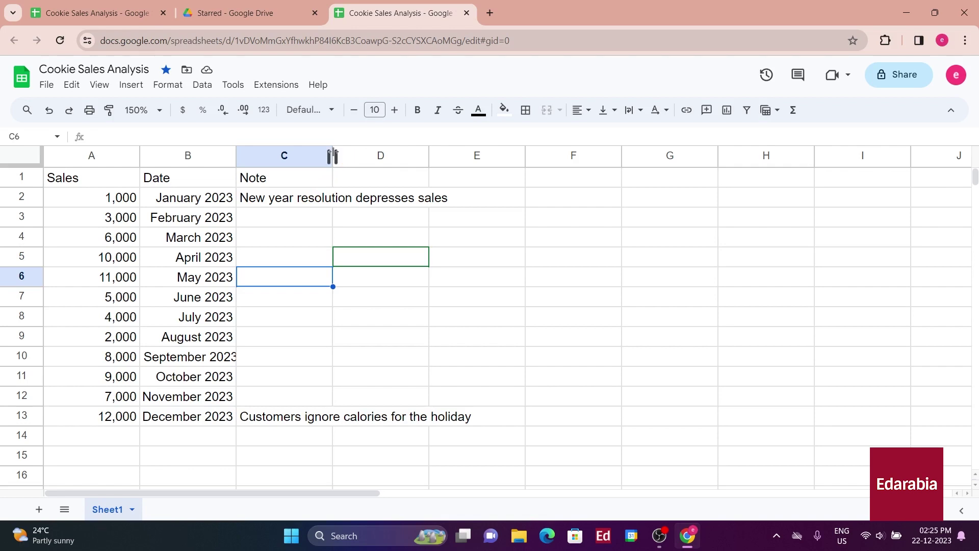
Auto-fit column C's width to its longest note instead of a manual drag.
drag(332, 153, 491, 186)
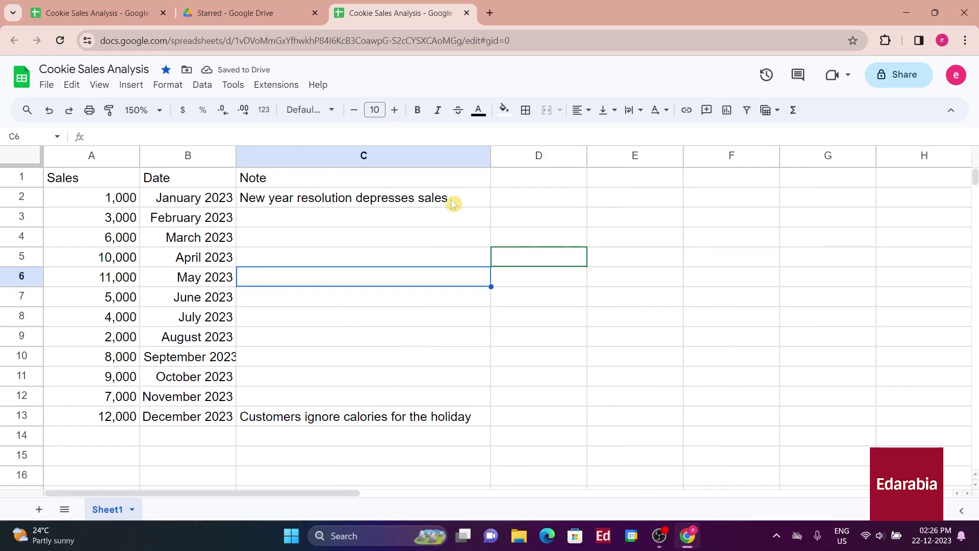
click(49, 112)
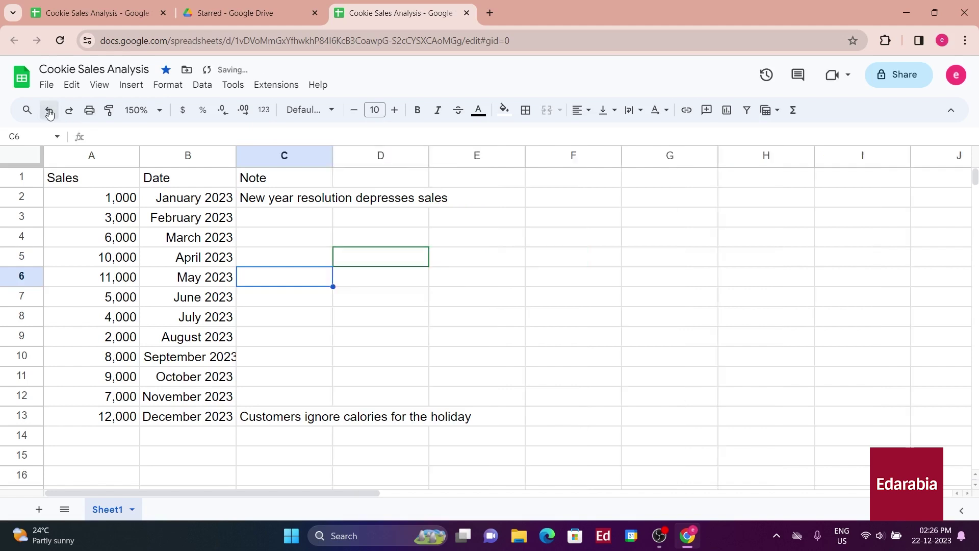
double_click(331, 155)
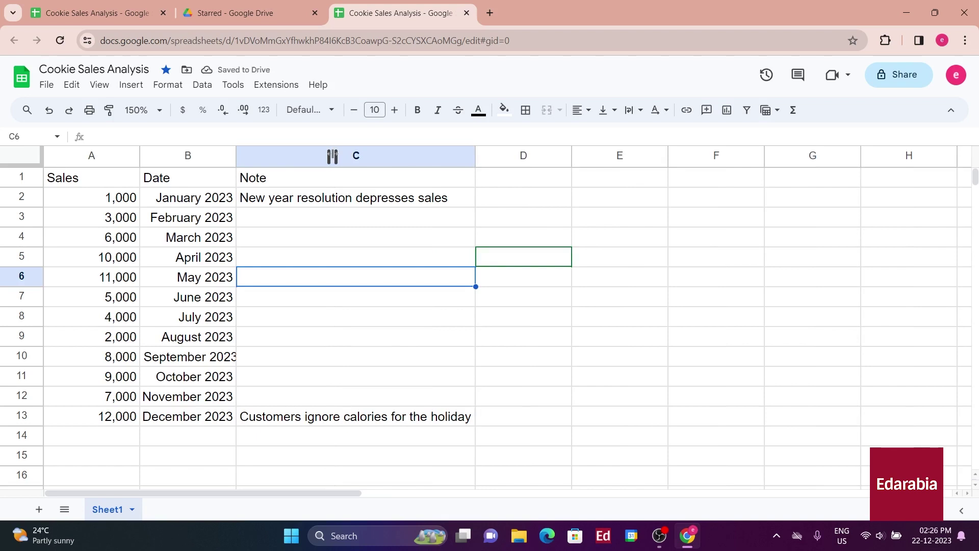
click(374, 199)
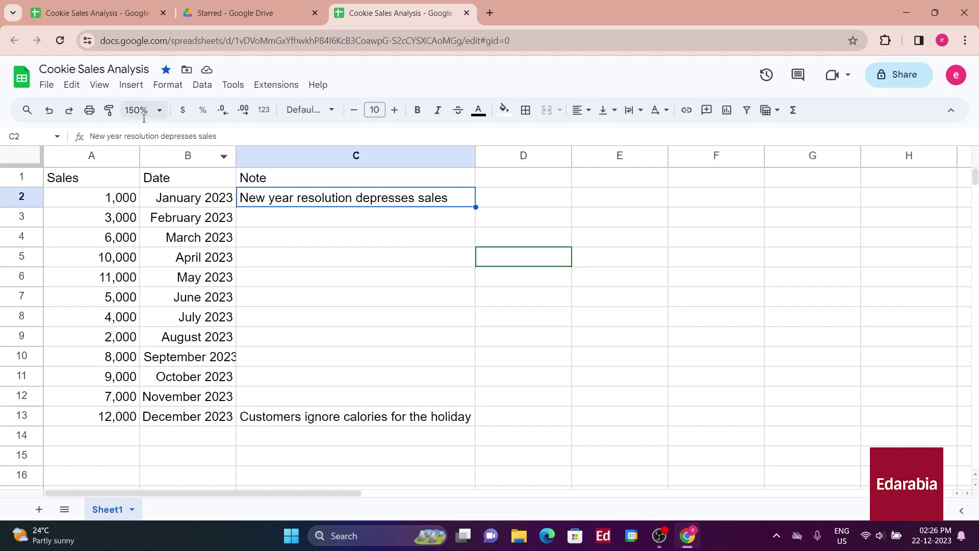
Select the whole sheet and auto-fit all column widths and row heights.
click(14, 161)
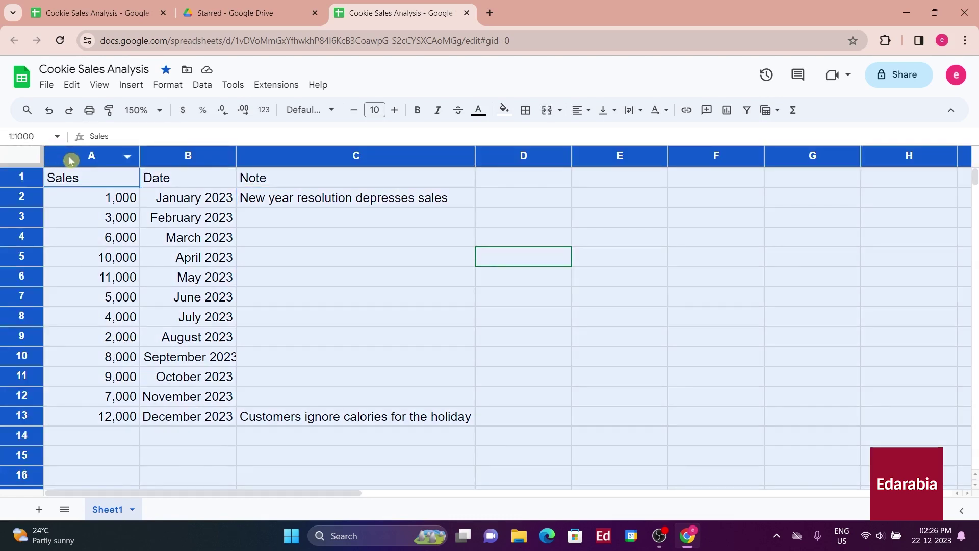
double_click(139, 154)
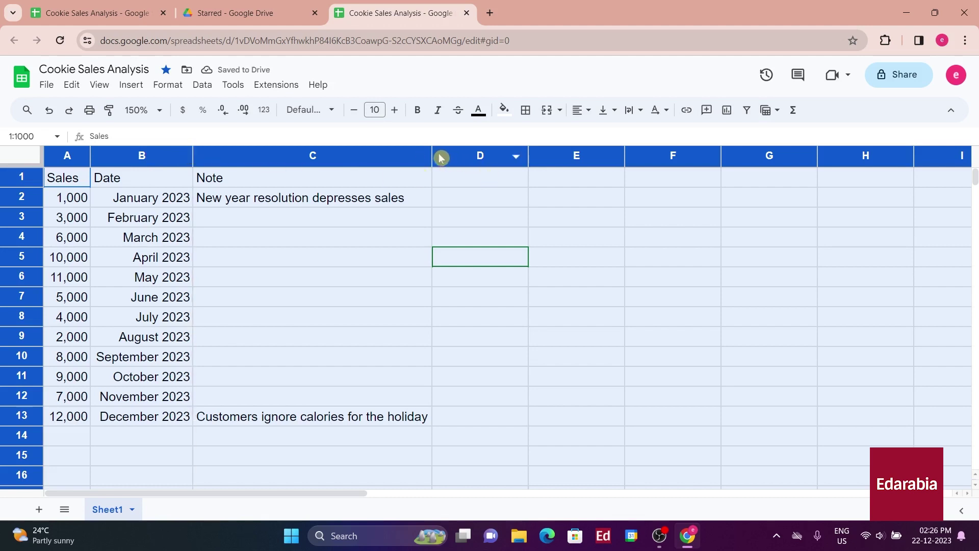
double_click(24, 185)
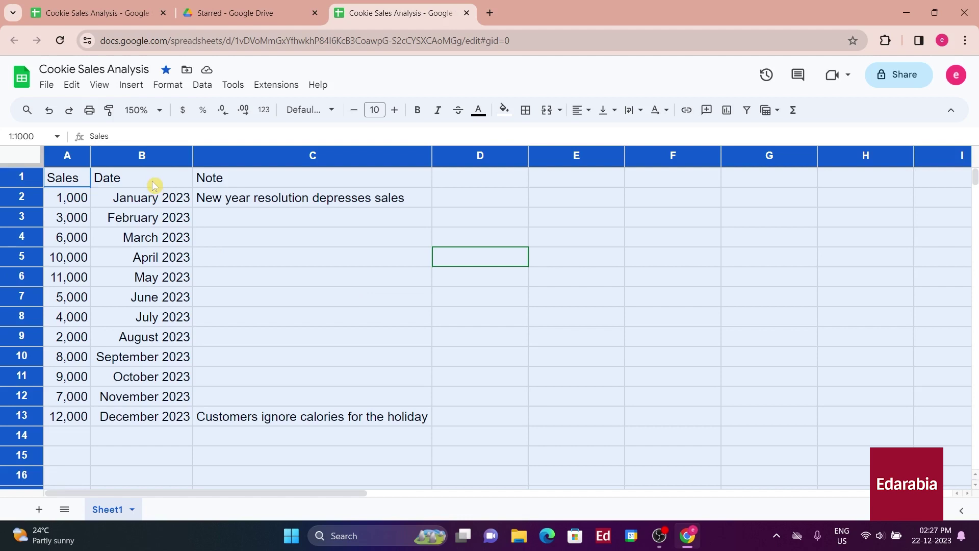
Move the Date column from B to A, left of Sales.
click(142, 158)
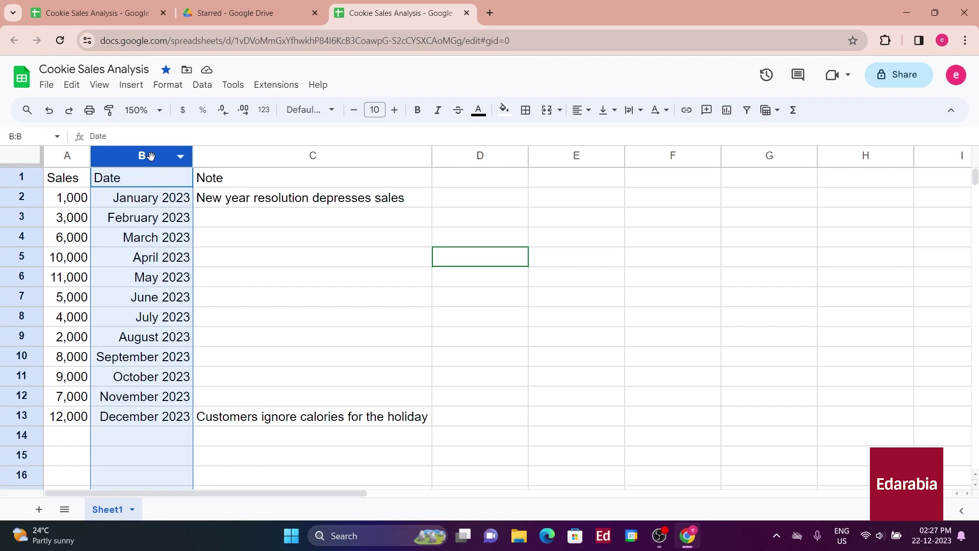
drag(151, 156, 72, 166)
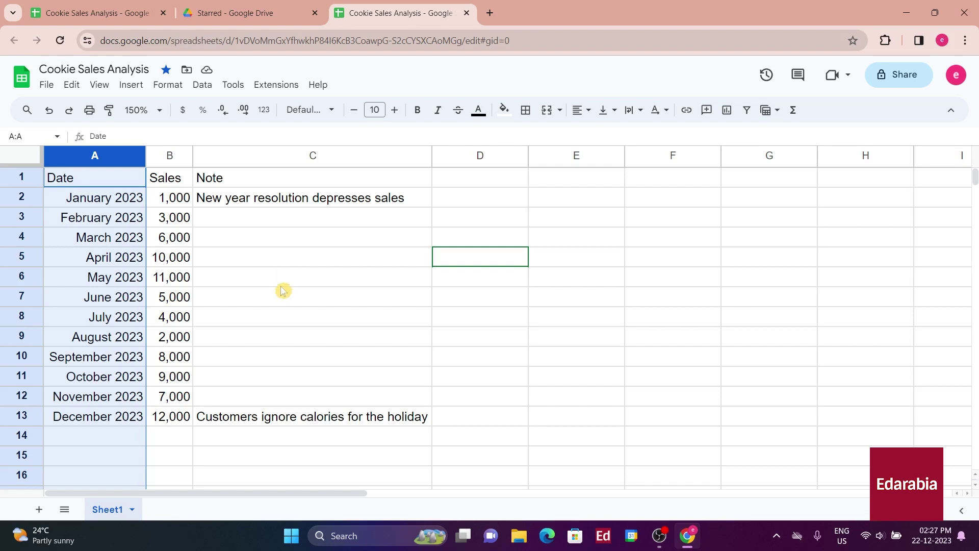
Apply yellow alternating row colours with a shaded header to the table A1:C13.
click(300, 298)
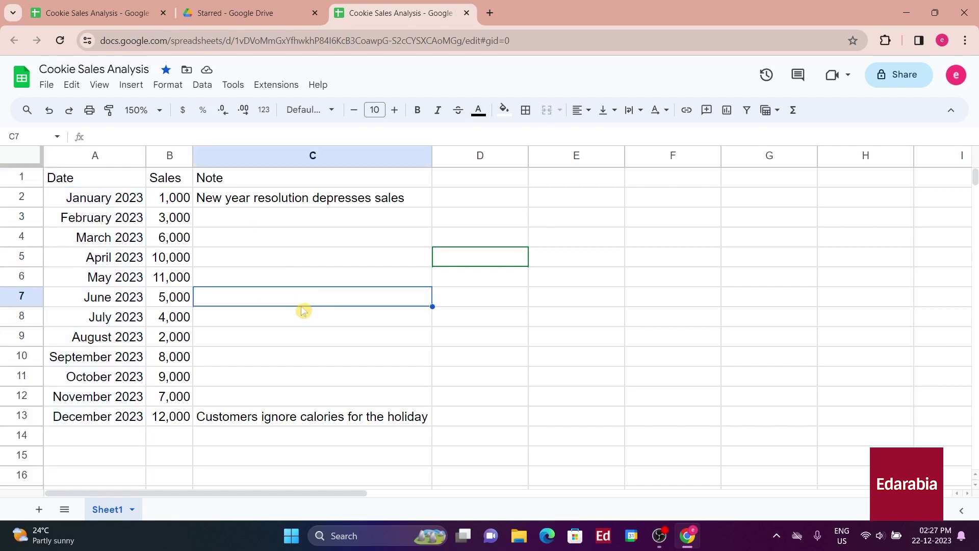
click(162, 85)
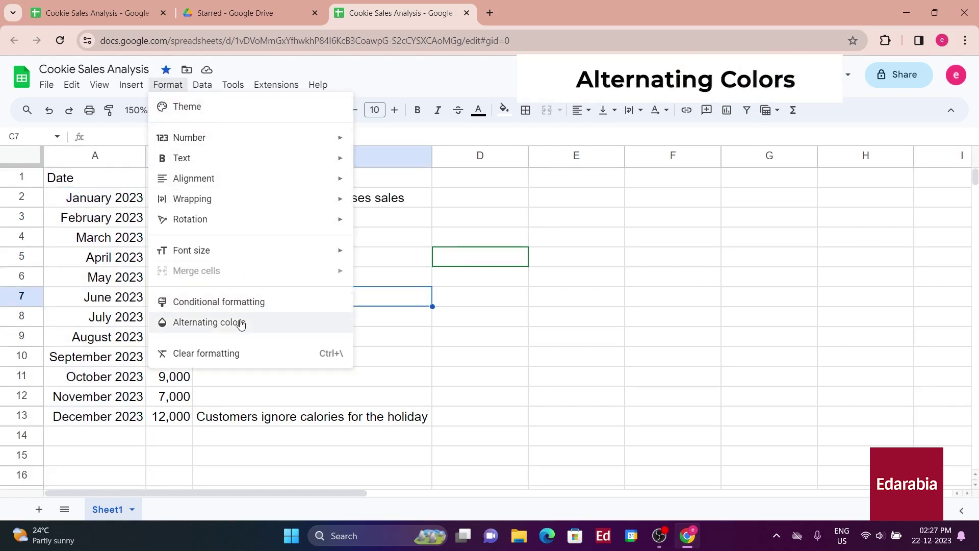
click(267, 330)
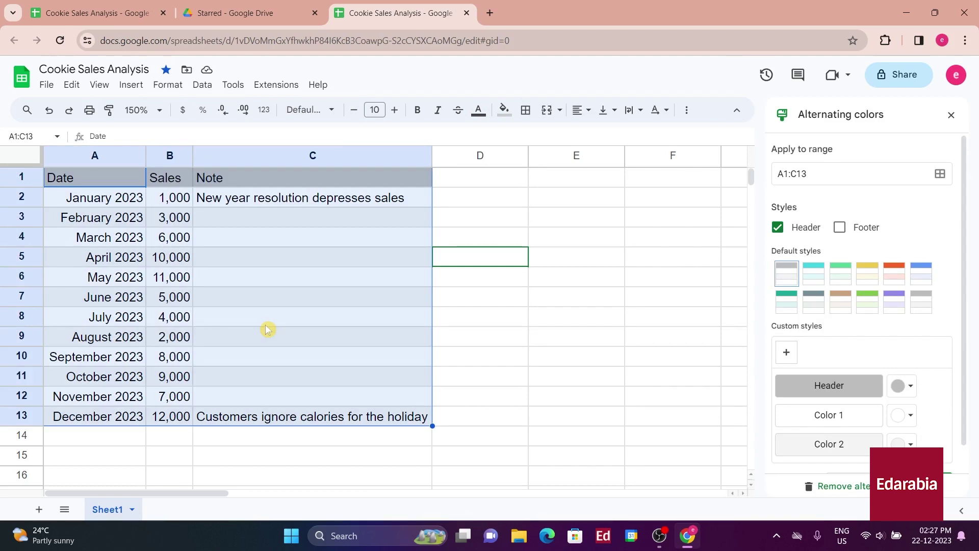
drag(63, 178, 394, 202)
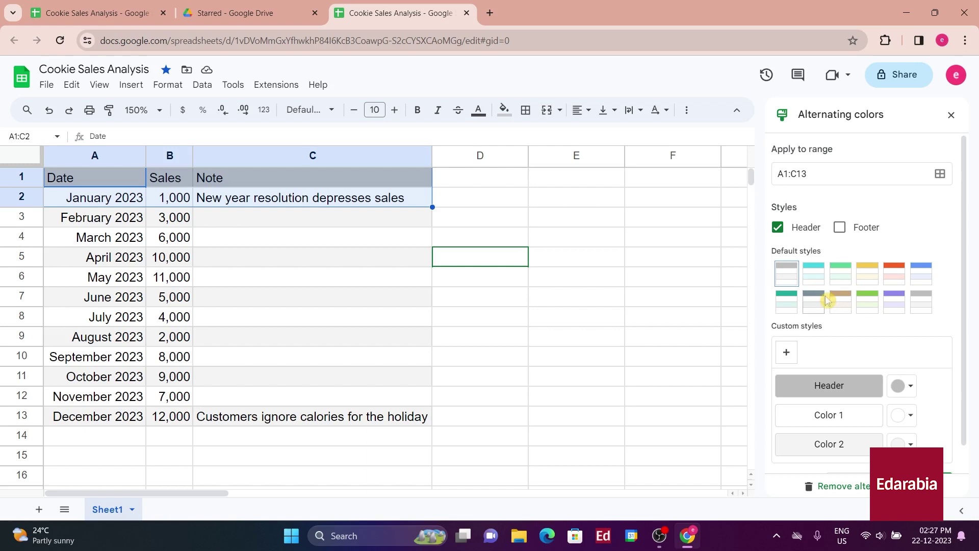
click(865, 287)
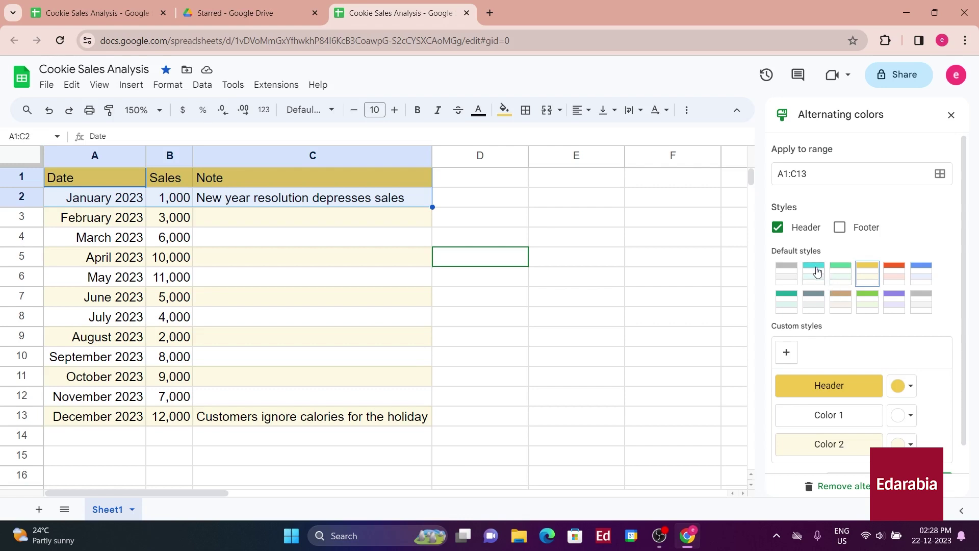
Create a conditional formatting rule on B2:B13 with the condition 'Is not empty'.
click(943, 115)
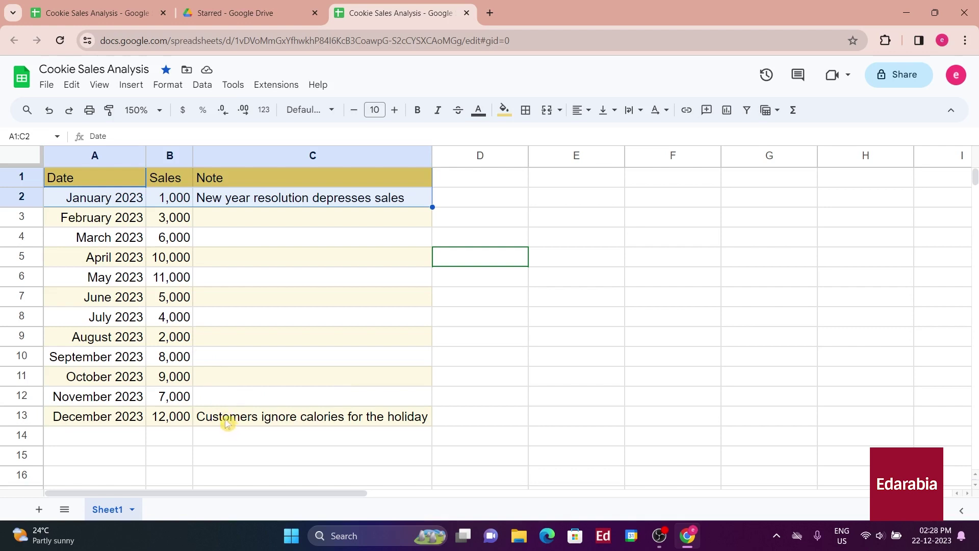
drag(186, 200, 192, 421)
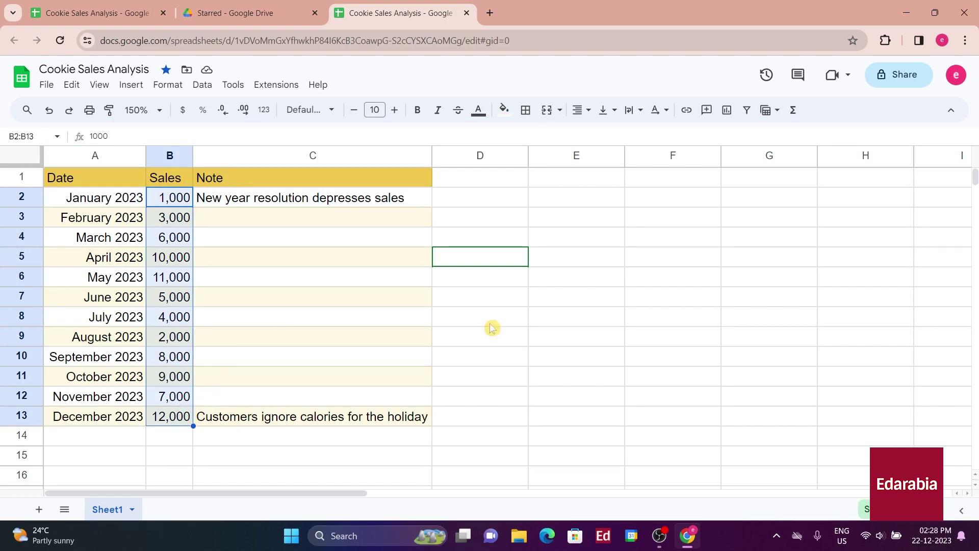
click(177, 87)
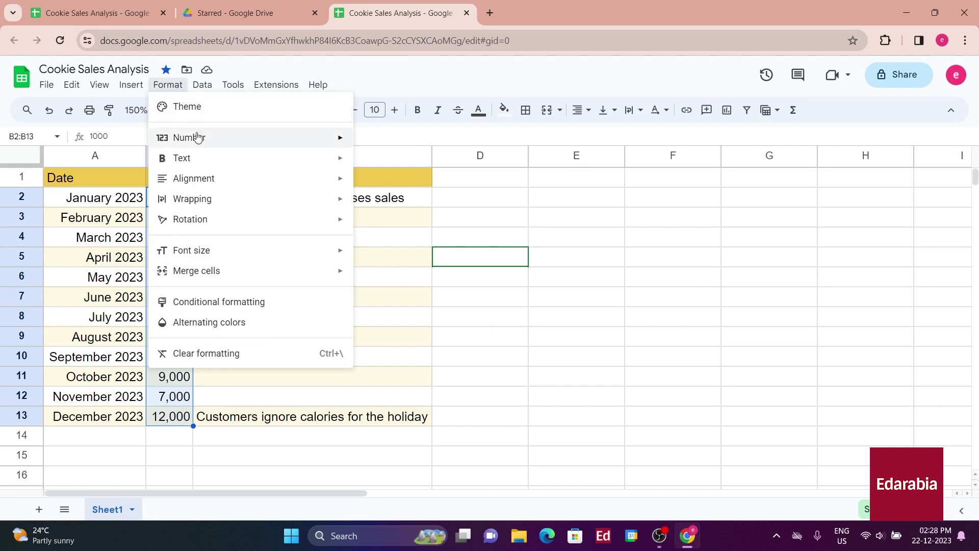
click(287, 309)
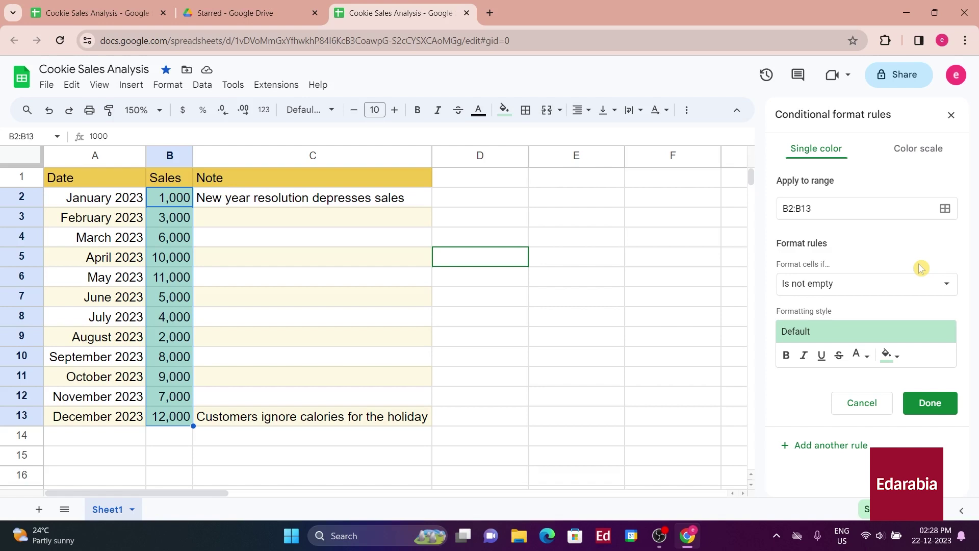
click(903, 287)
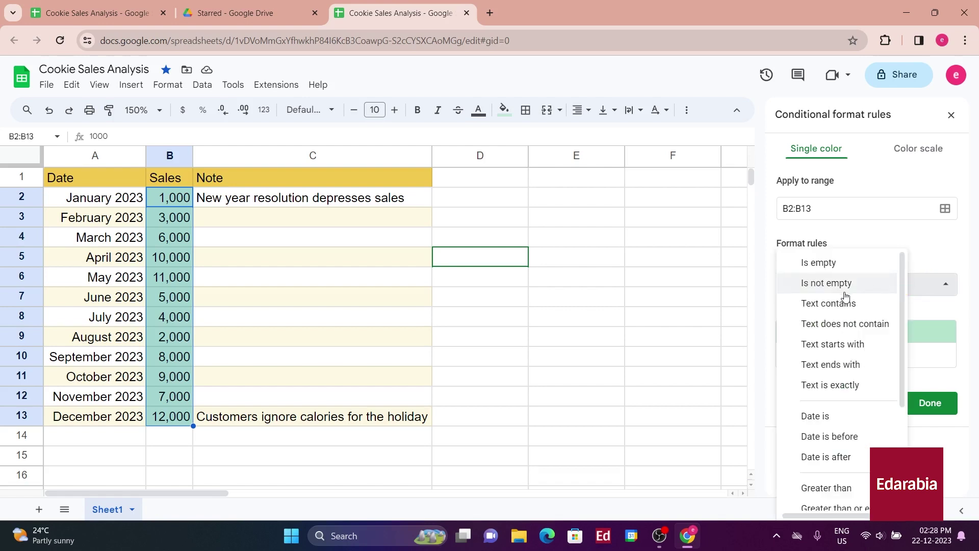
scroll(845, 295, down, 1)
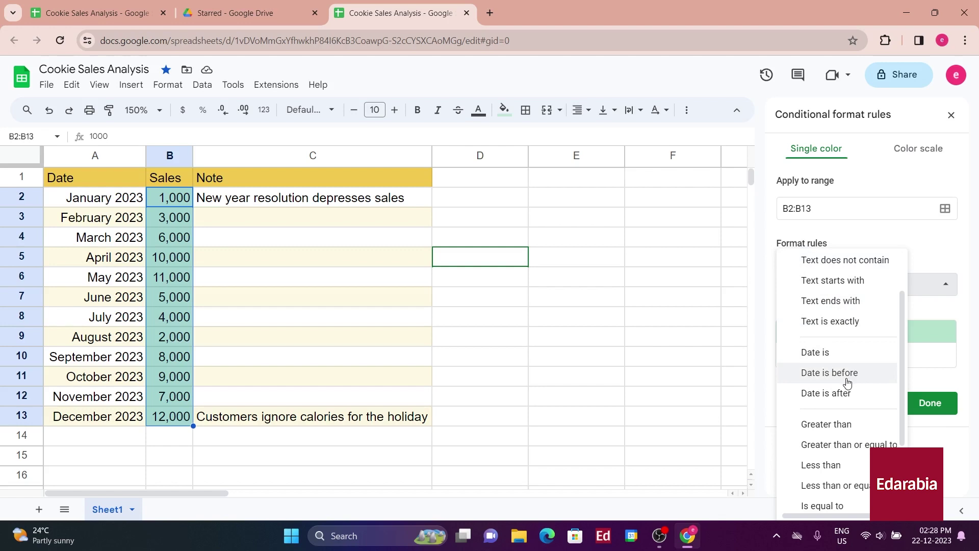
scroll(836, 382, down, 2)
scroll(816, 343, up, 3)
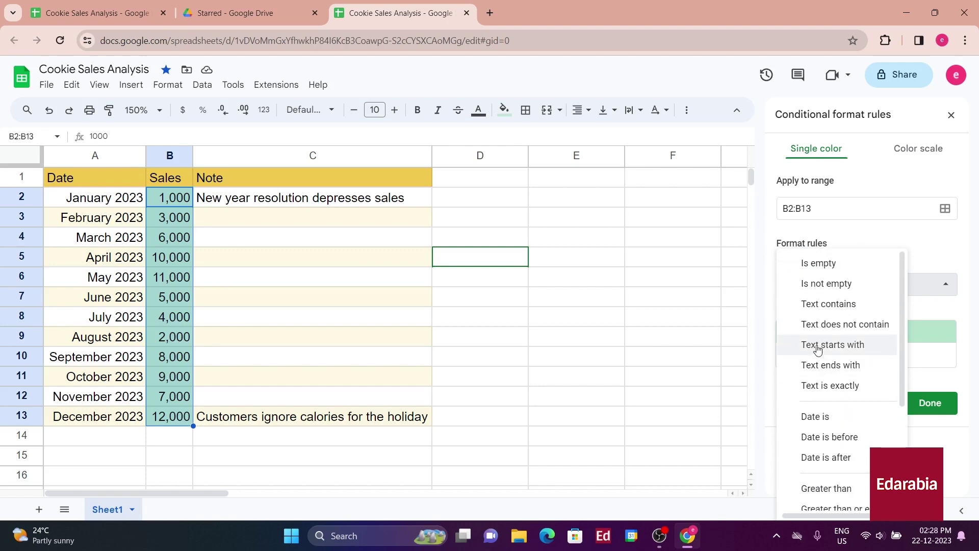
click(862, 286)
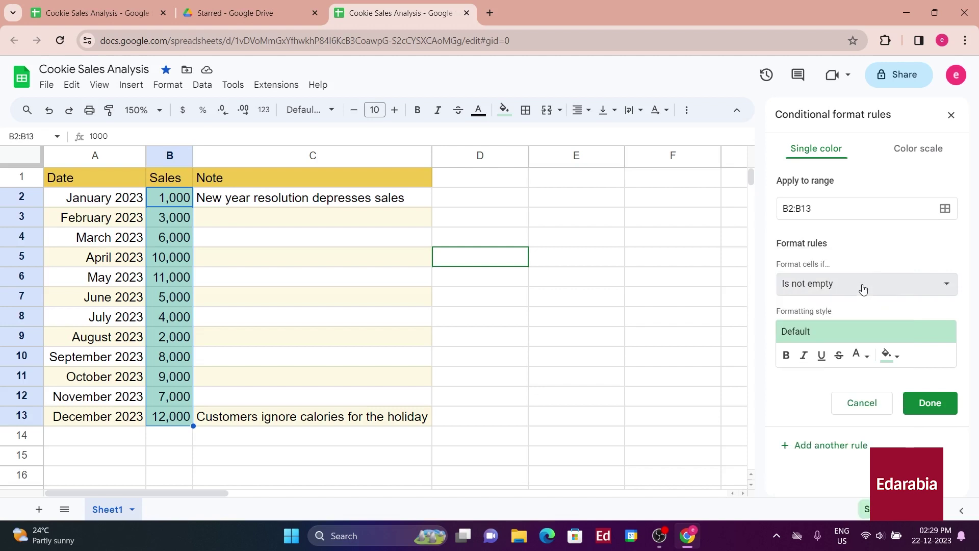
Change the B2:B13 rule to the red-white-green colour scale preset.
click(930, 150)
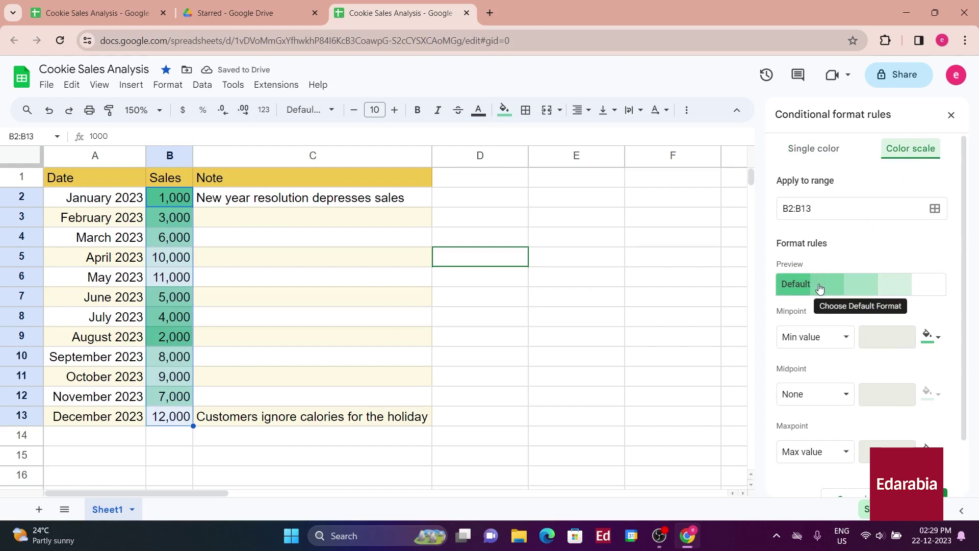
click(873, 282)
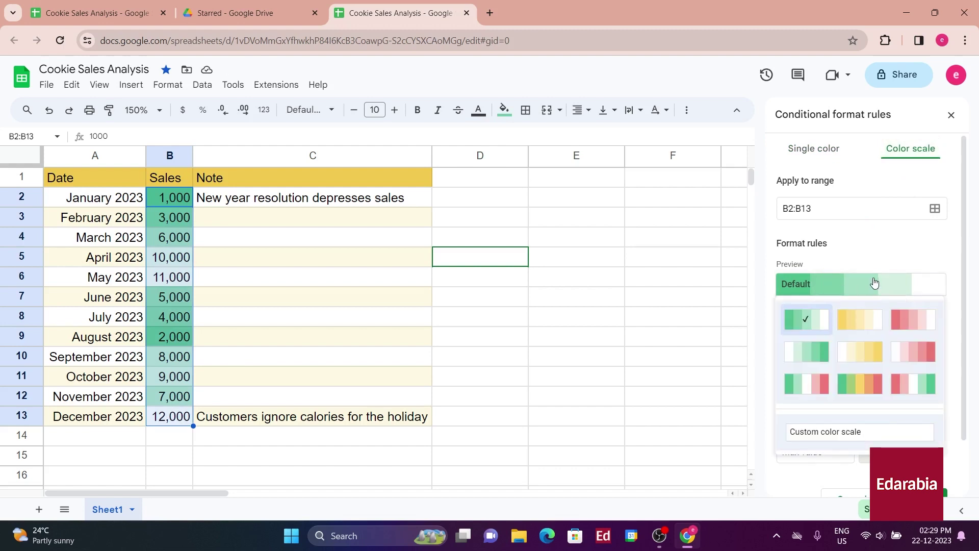
click(908, 384)
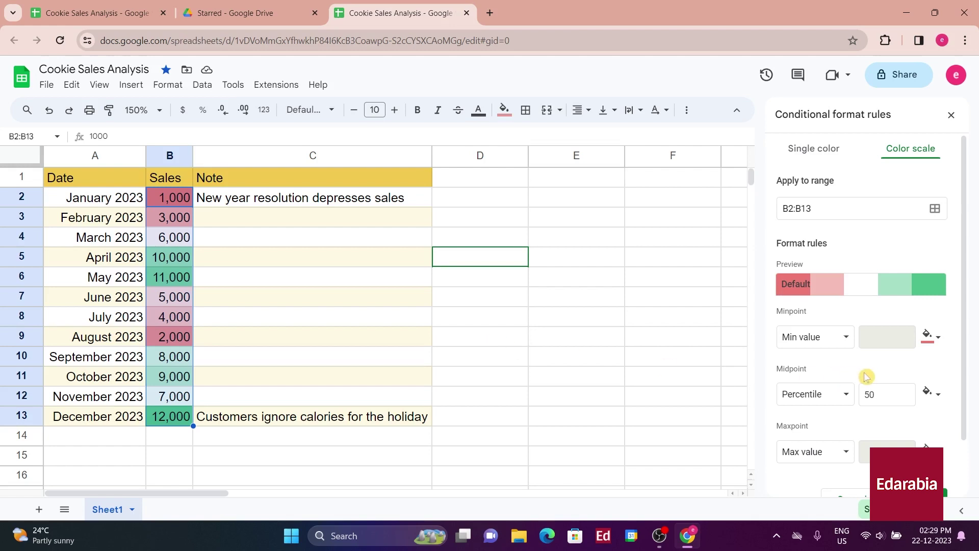
scroll(865, 379, down, 2)
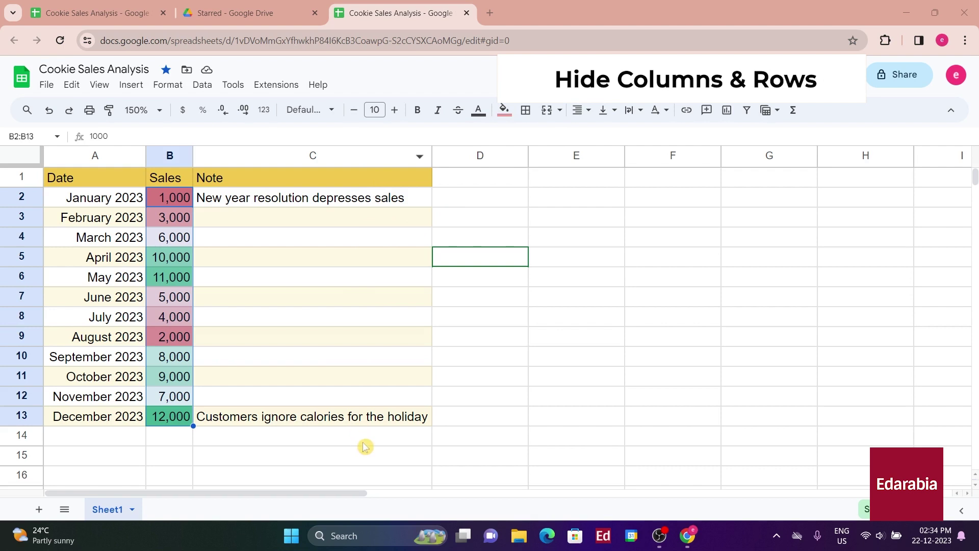
Hide the Note column C, unhiding it once and hiding it again.
click(390, 218)
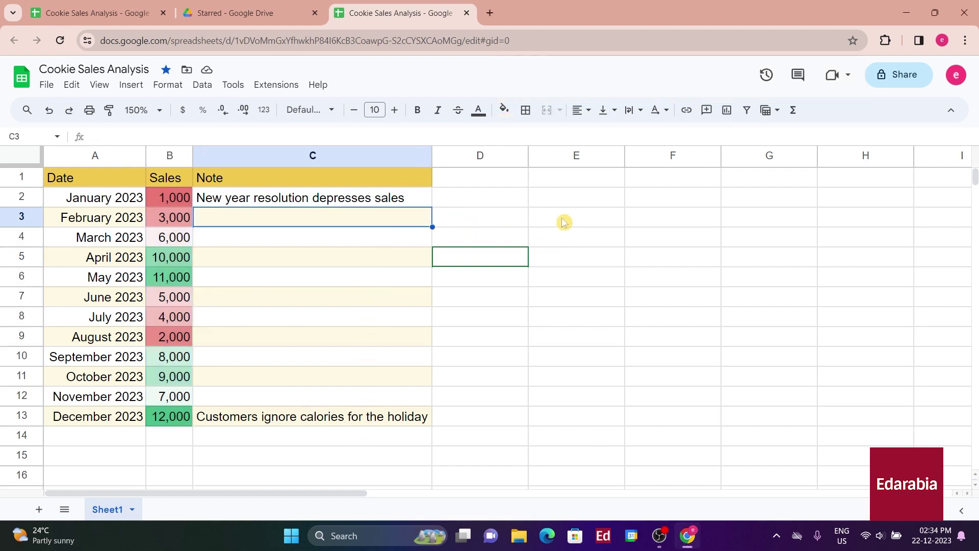
right_click(287, 161)
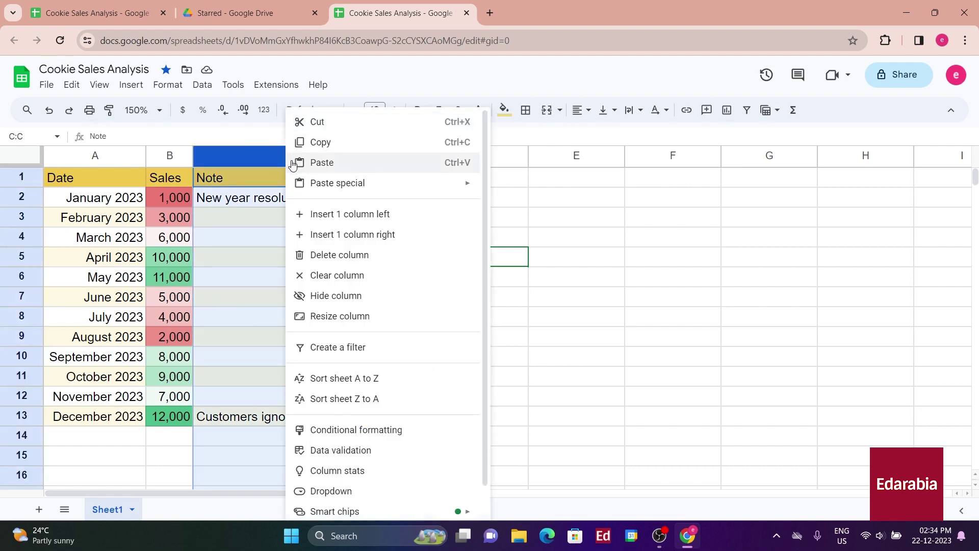
click(341, 296)
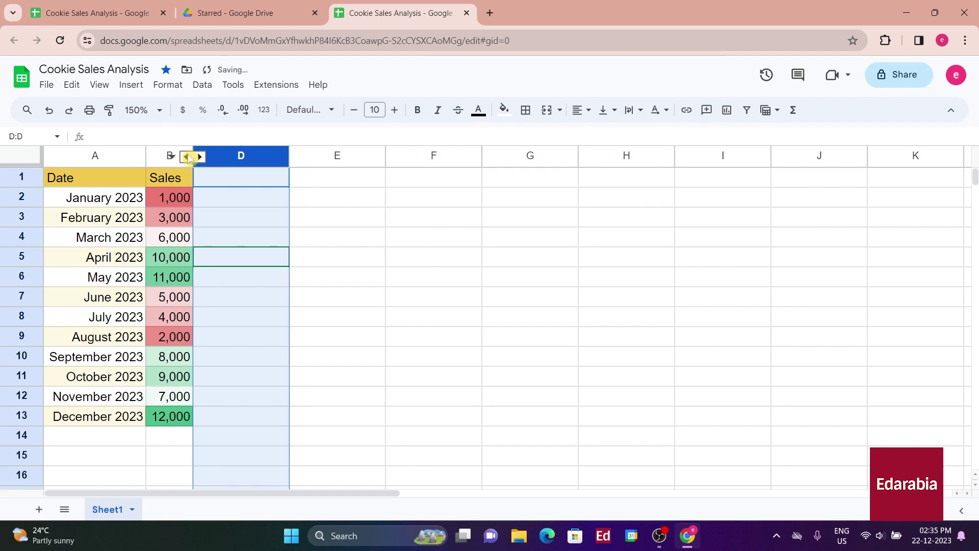
click(189, 156)
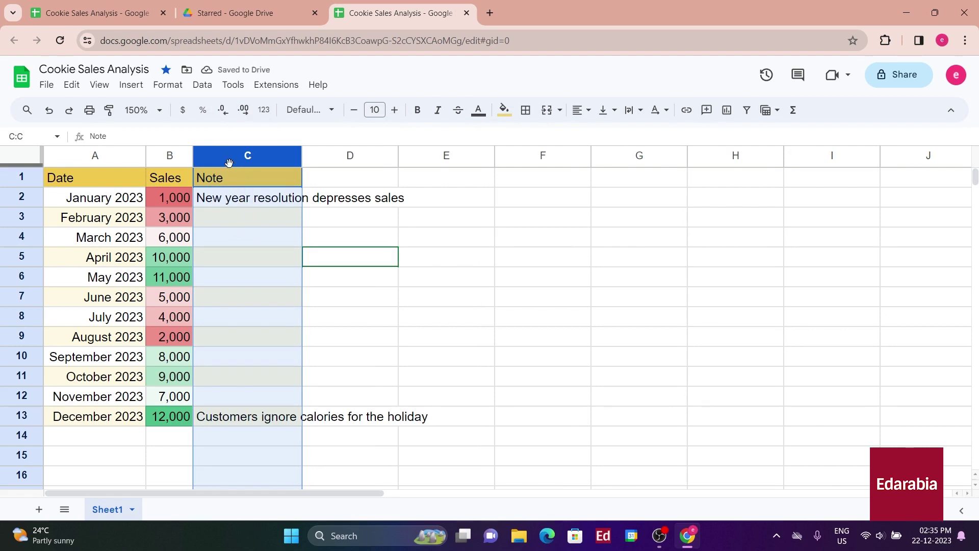
right_click(229, 162)
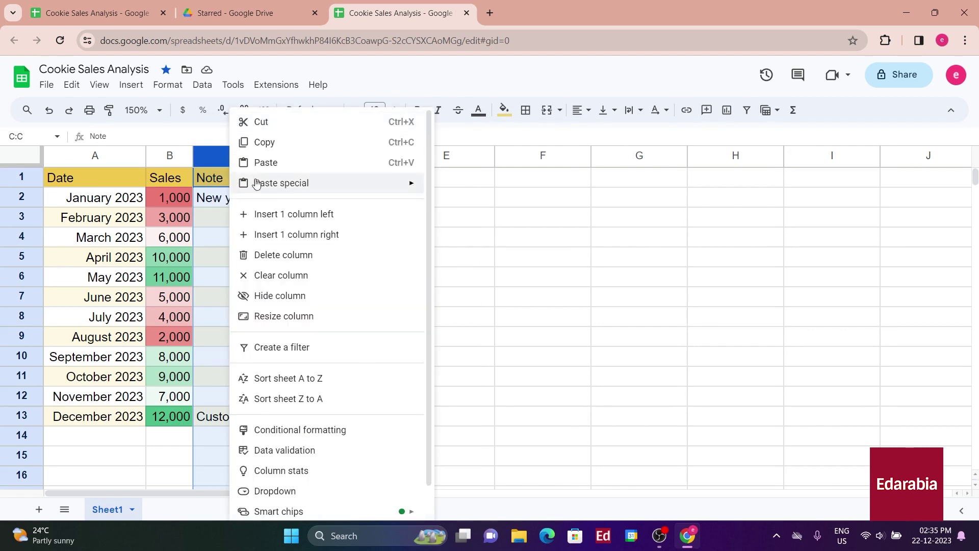
click(278, 295)
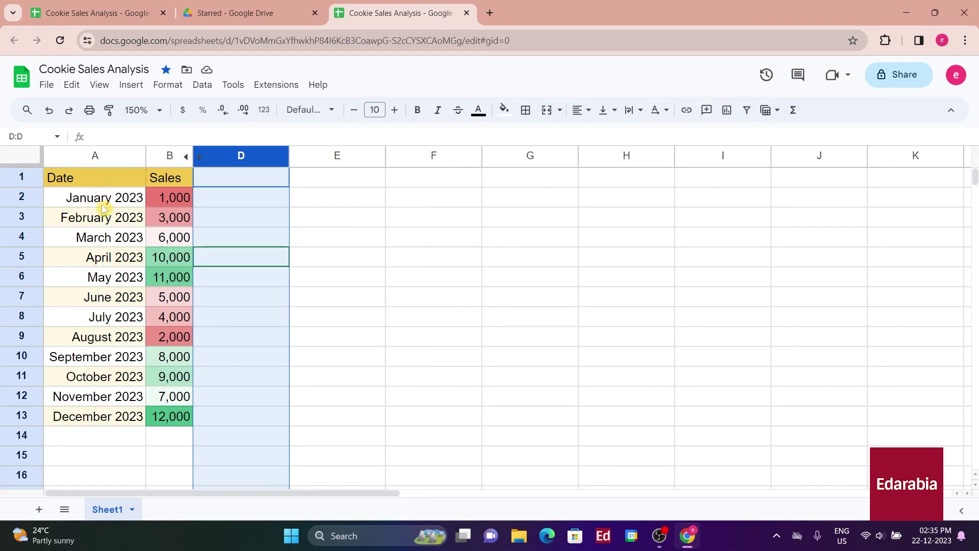
Insert an empty column to the left of the Date column.
click(91, 185)
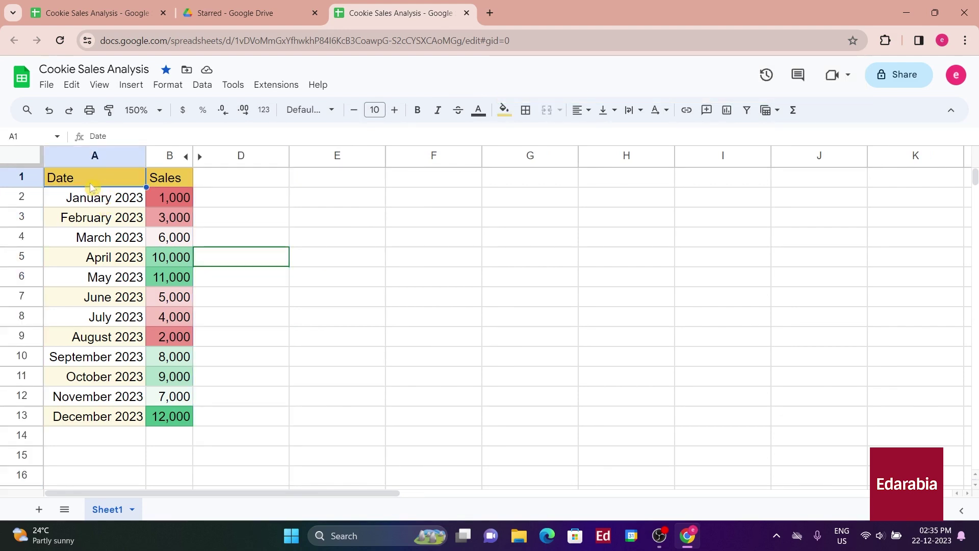
click(81, 155)
right_click(81, 156)
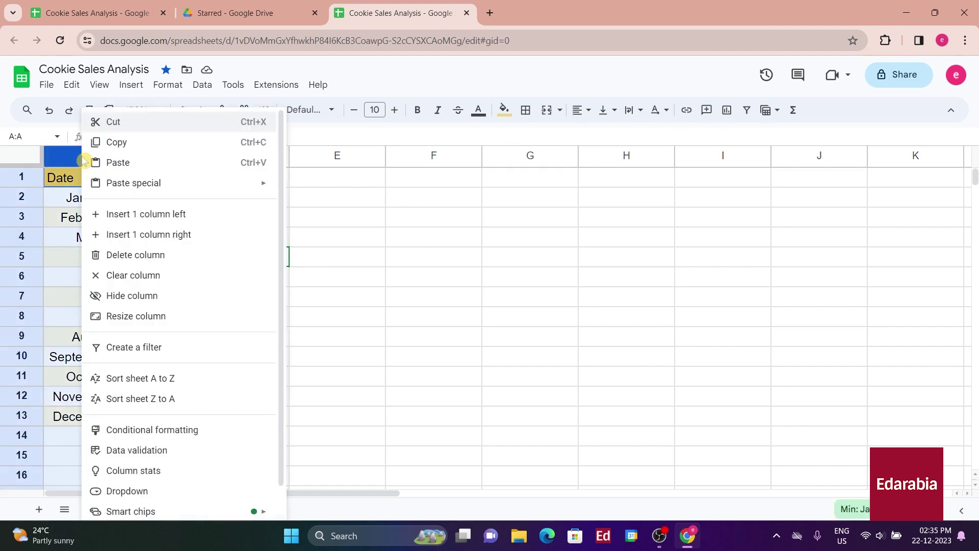
click(164, 221)
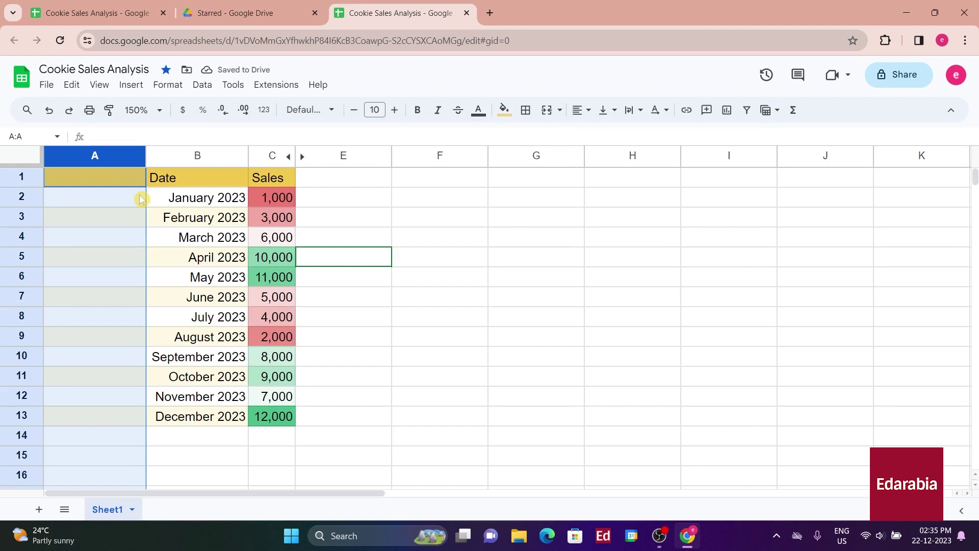
right_click(98, 158)
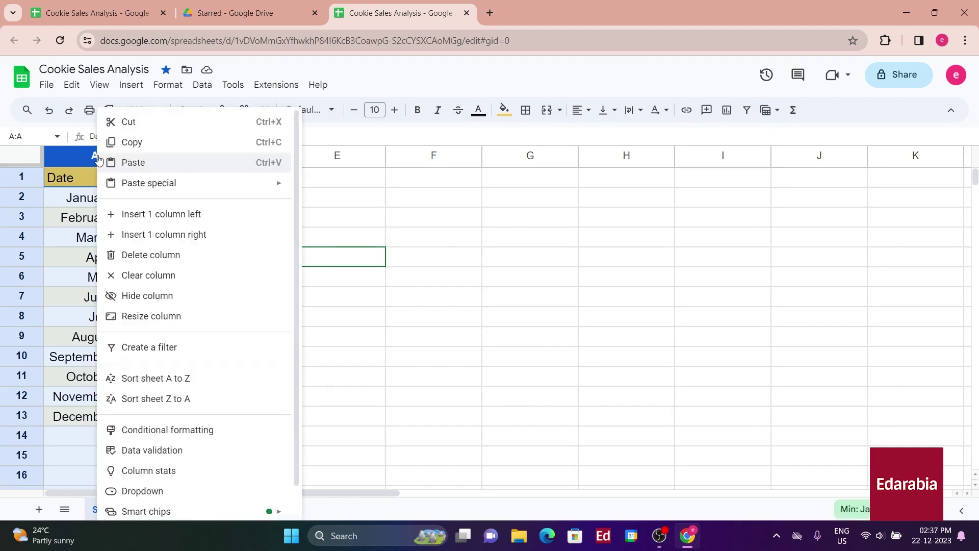
click(176, 220)
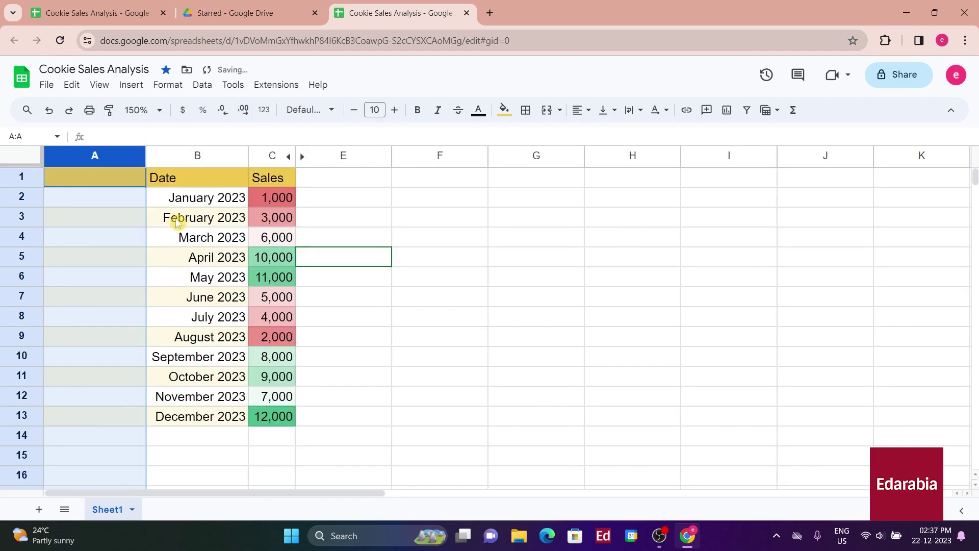
Head the new column 'Country' and fill United States down rows 2 to 13.
click(93, 176)
text(Country)
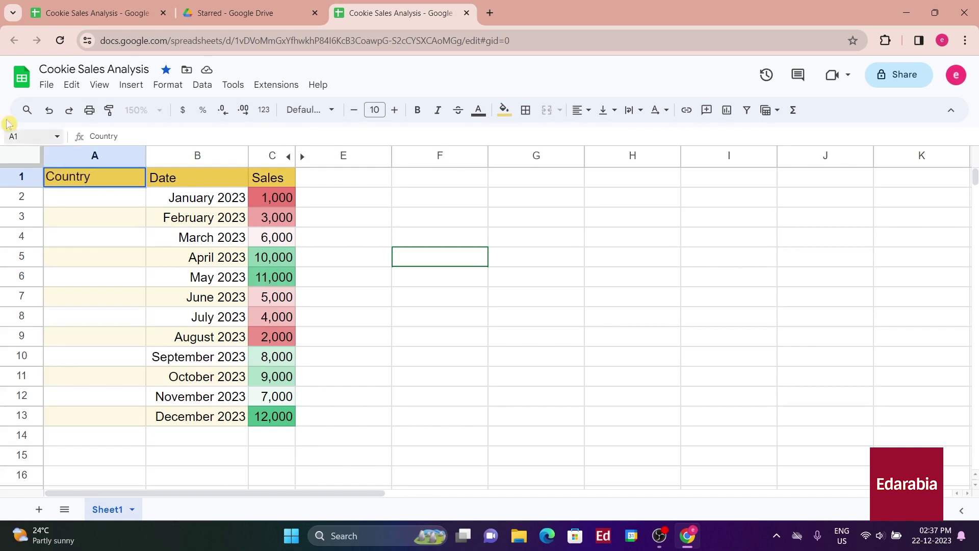
key(Return)
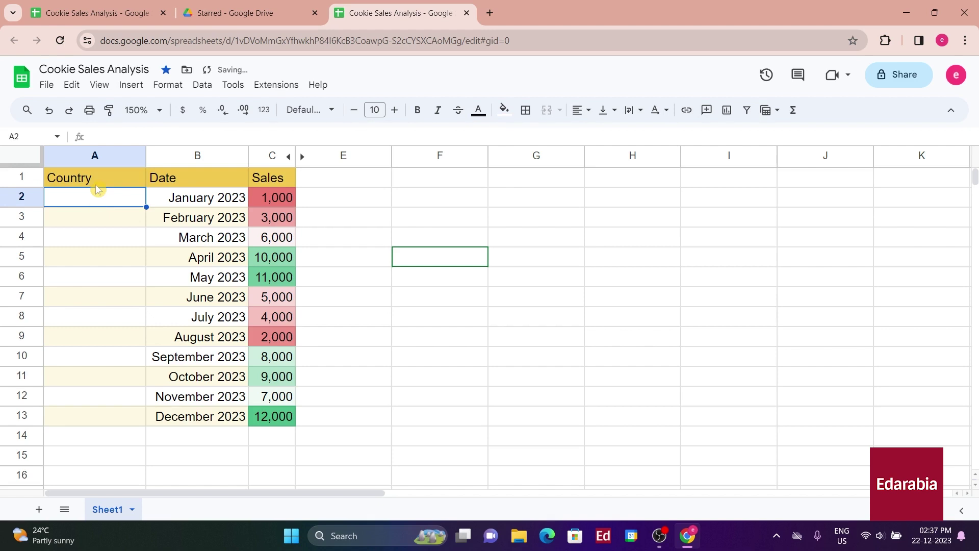
text(United States)
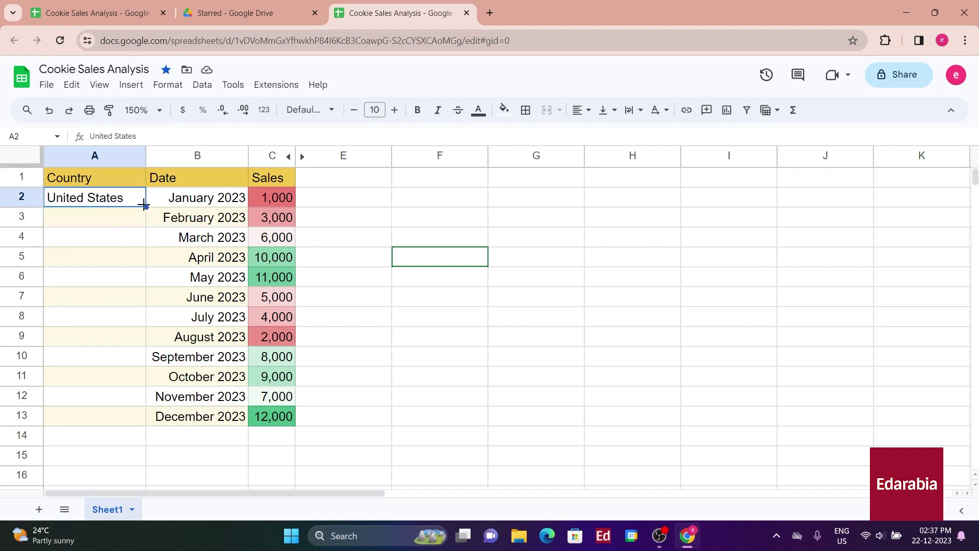
drag(145, 207, 152, 406)
key(ctrl+z)
double_click(146, 206)
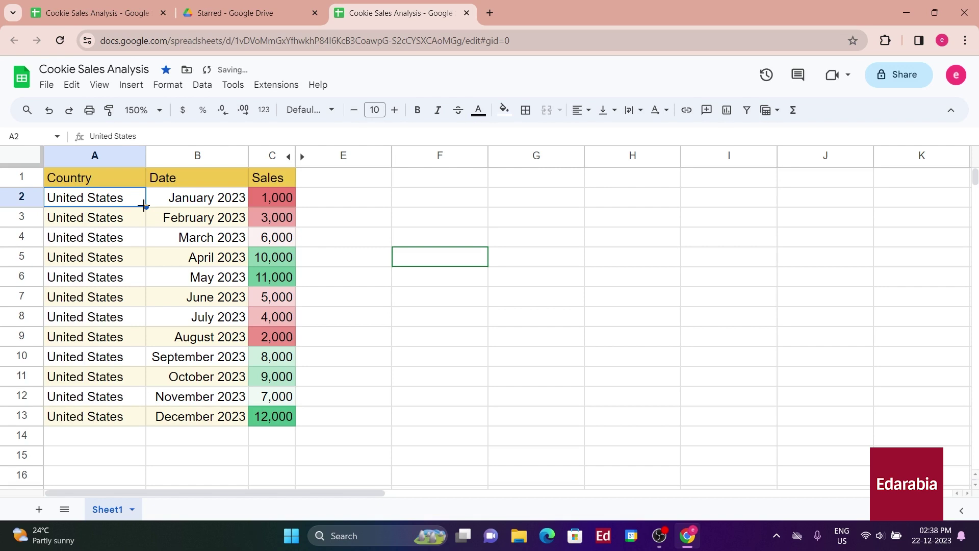
scroll(122, 224, down, 4)
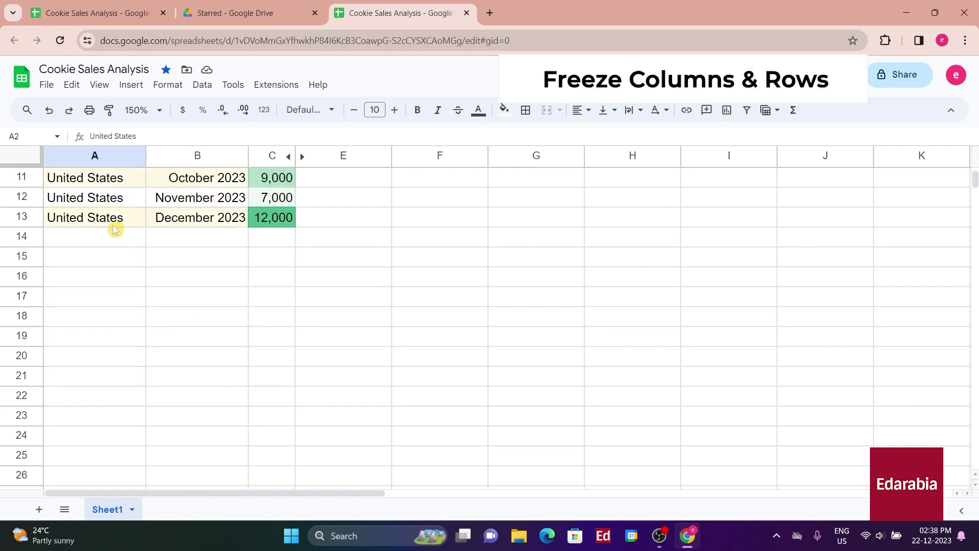
scroll(109, 232, down, 3)
scroll(244, 214, up, 3)
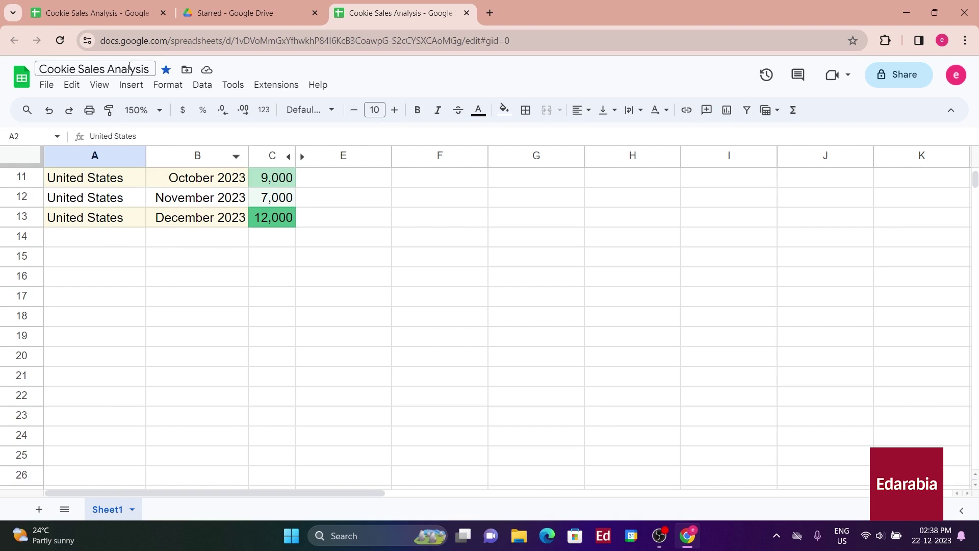
click(101, 86)
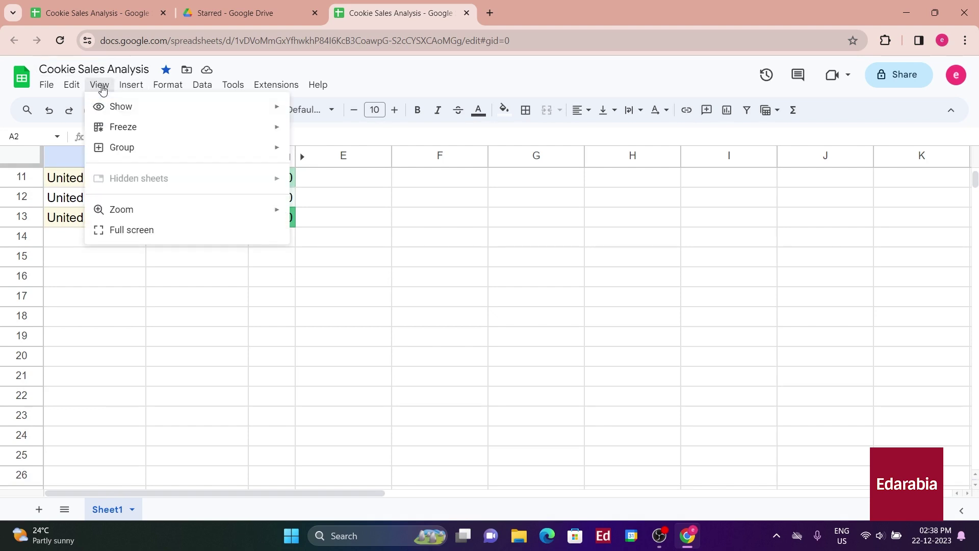
mouse_move(136, 131)
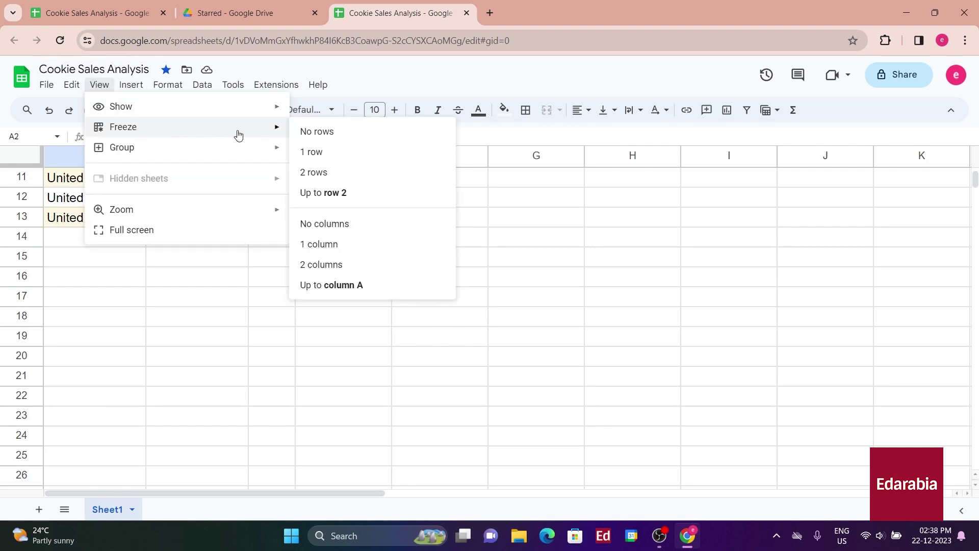
click(324, 155)
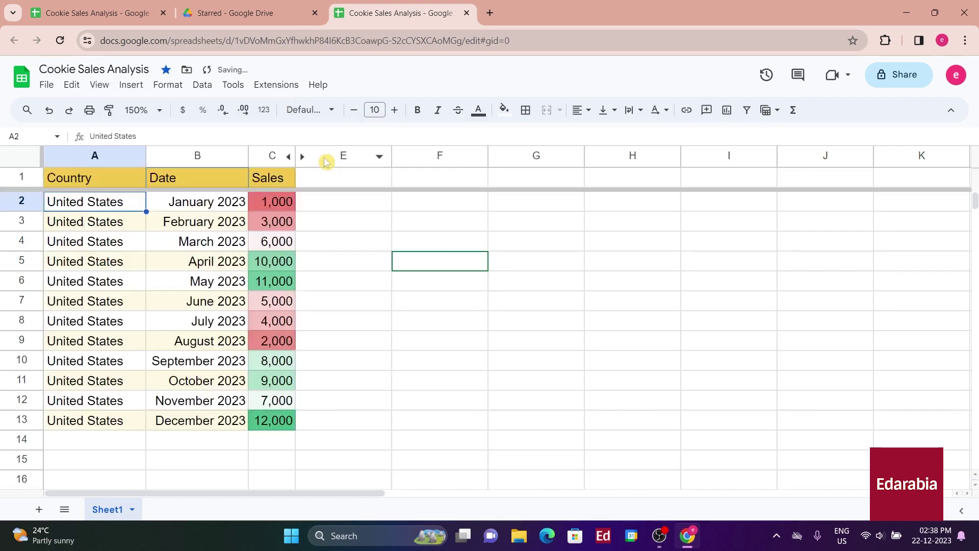
scroll(224, 255, down, 3)
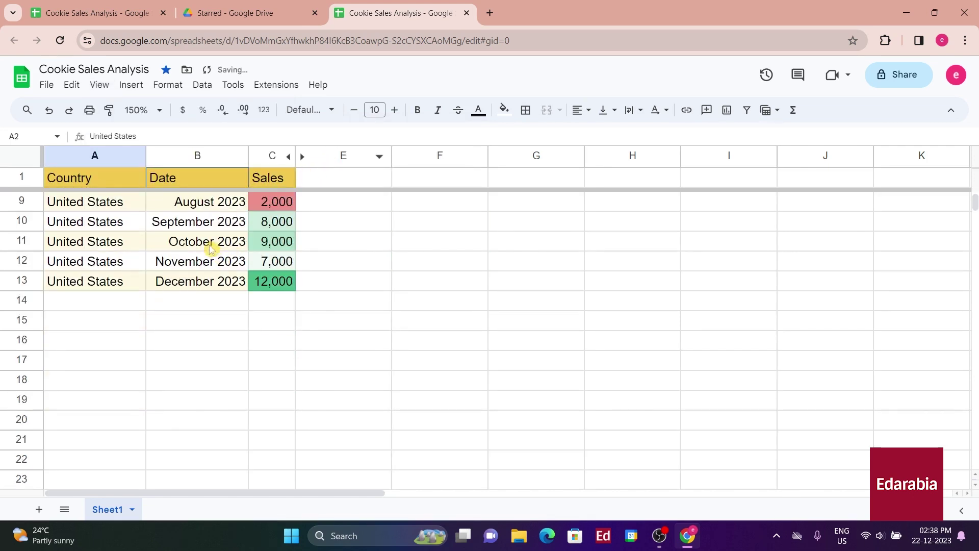
scroll(204, 246, up, 3)
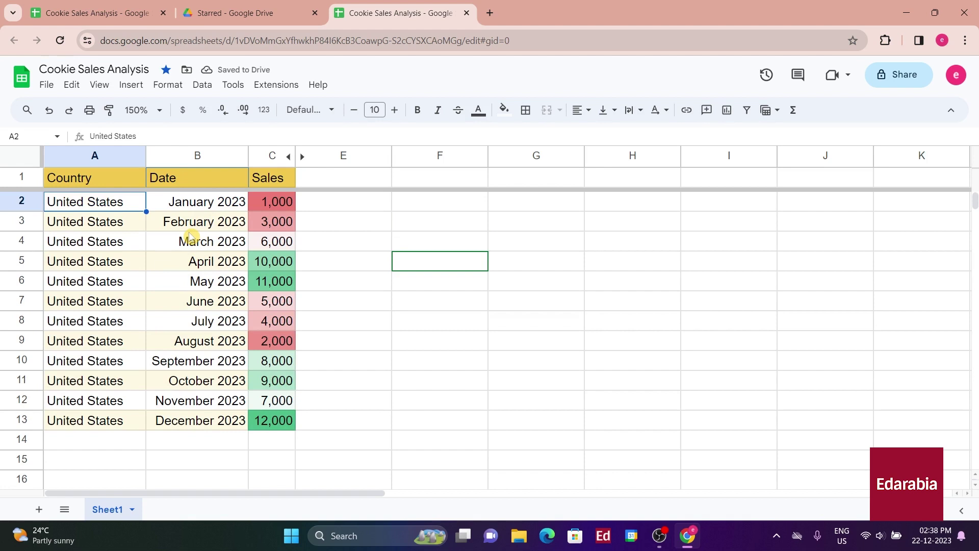
scroll(190, 234, down, 4)
scroll(286, 234, down, 1)
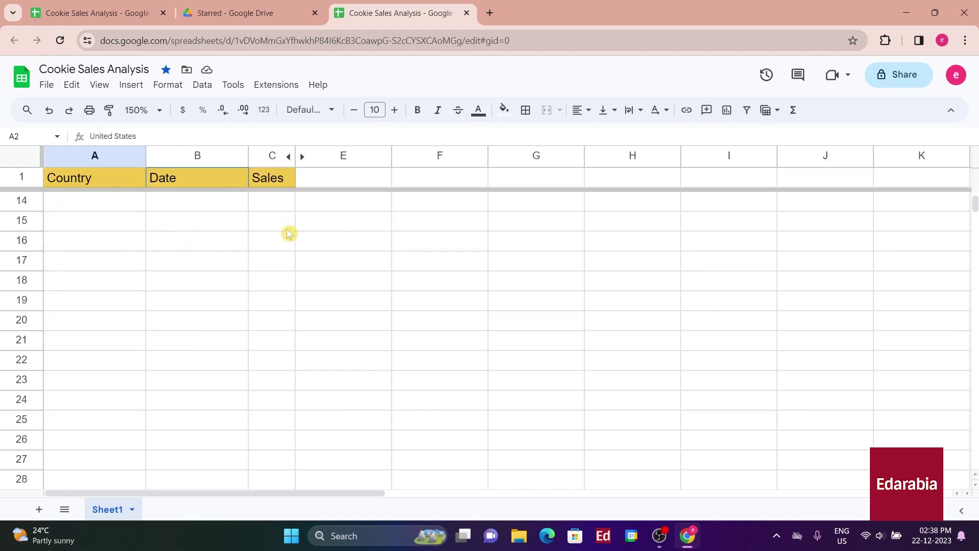
scroll(282, 235, up, 3)
scroll(282, 234, up, 3)
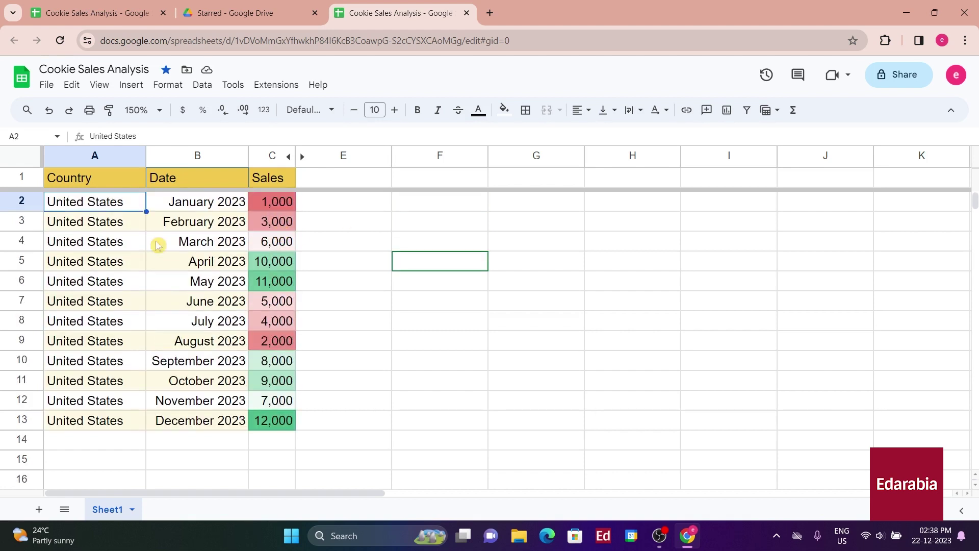
click(95, 86)
mouse_move(258, 129)
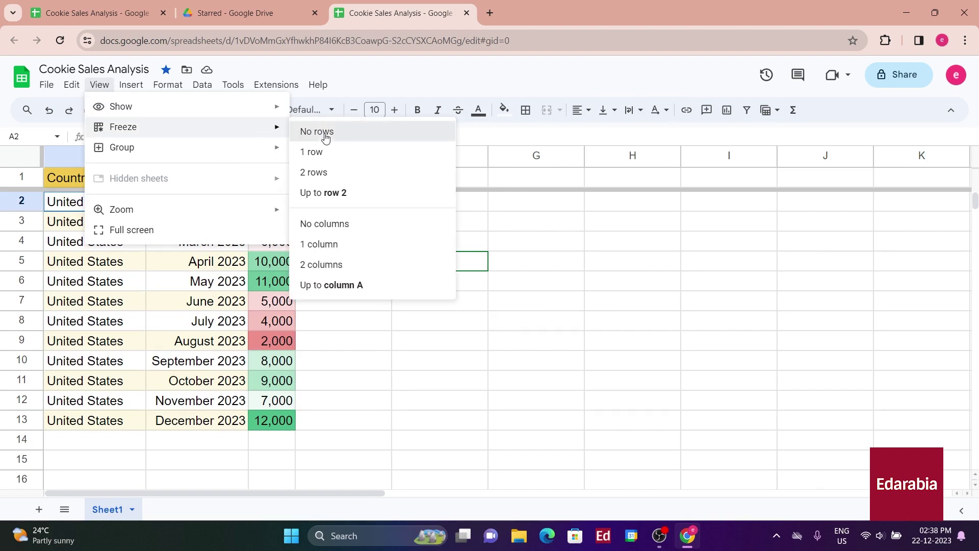
click(509, 227)
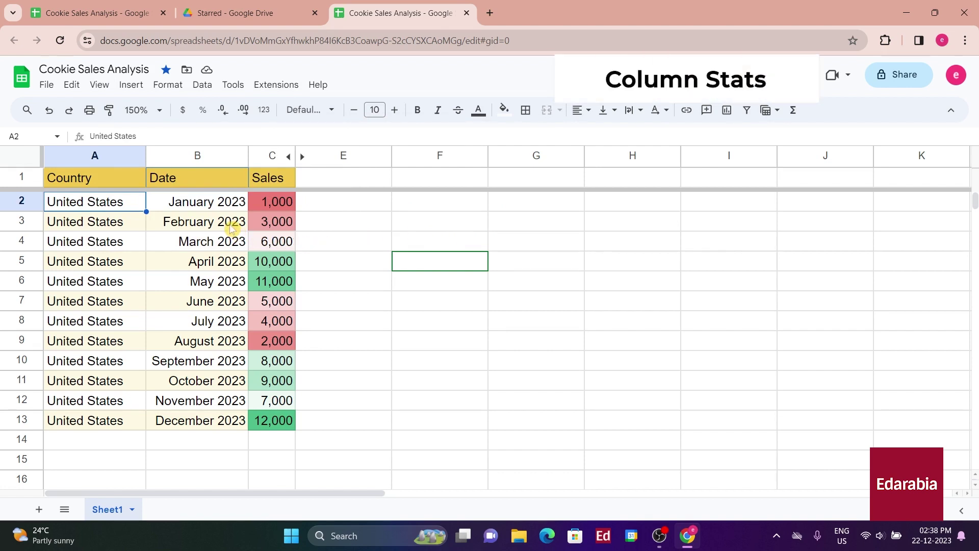
scroll(231, 230, down, 2)
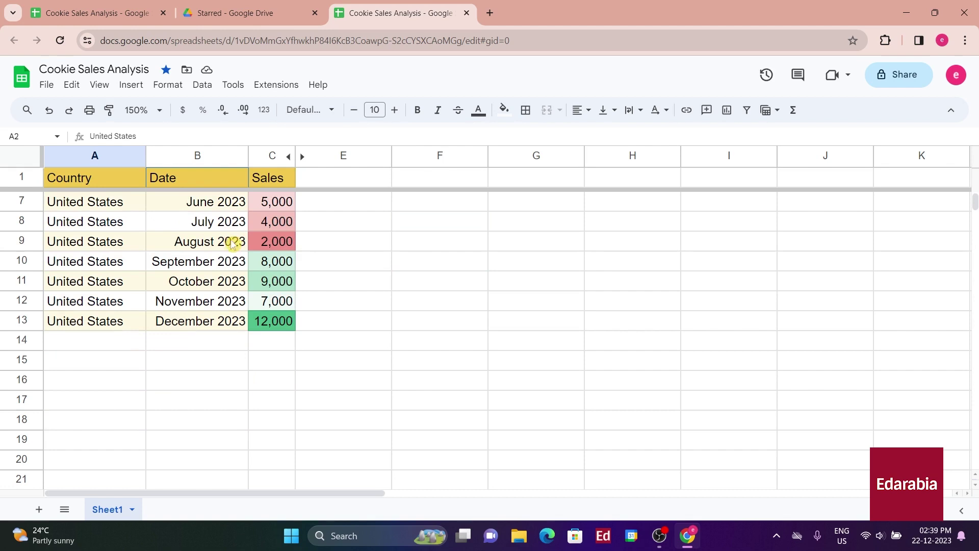
scroll(225, 243, up, 2)
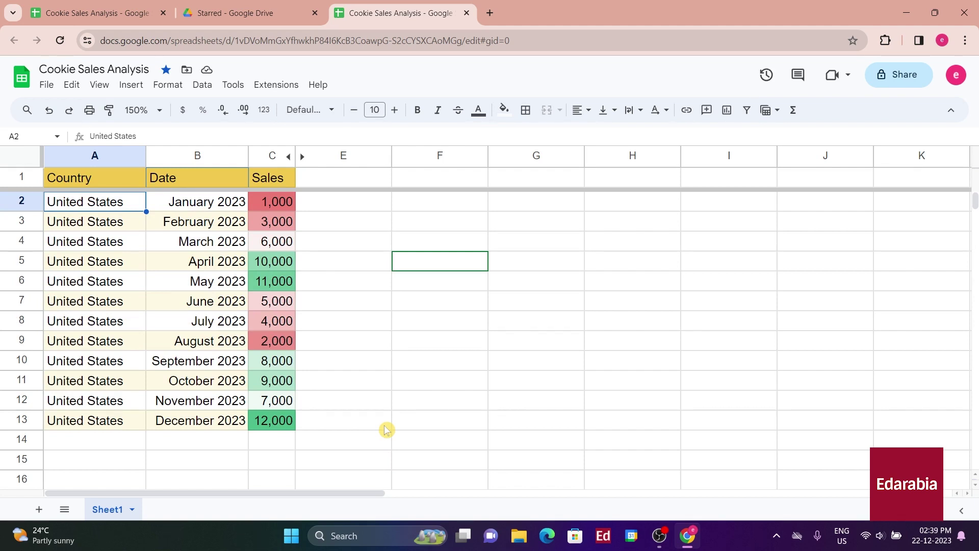
click(277, 202)
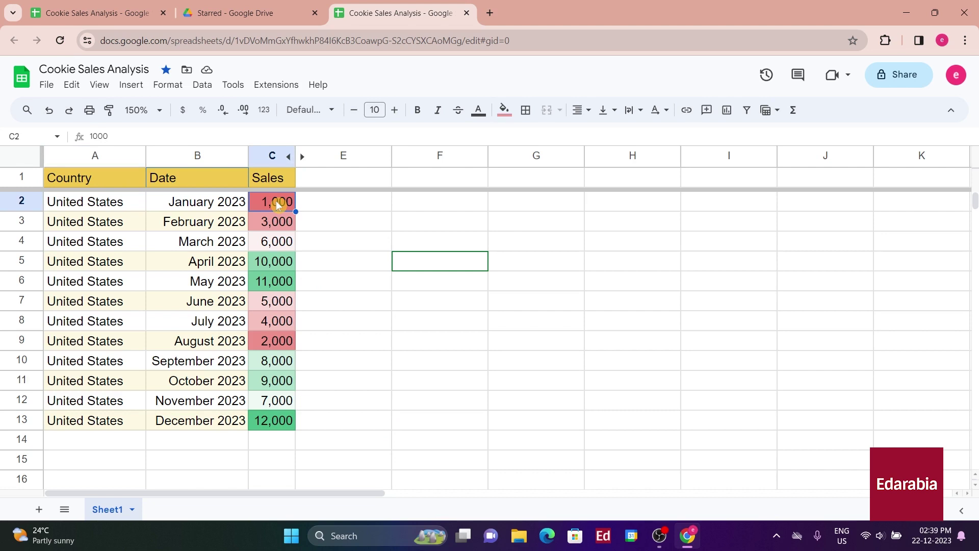
click(200, 91)
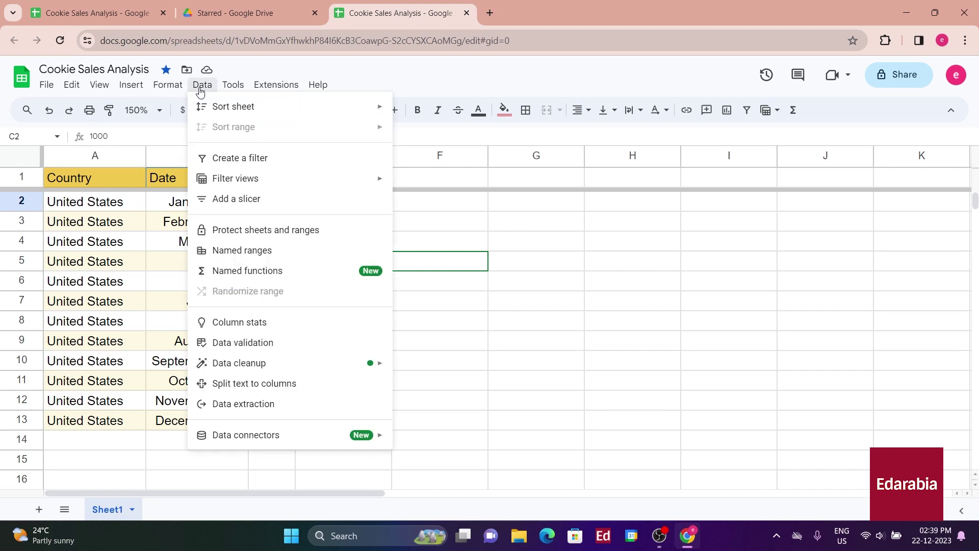
click(253, 323)
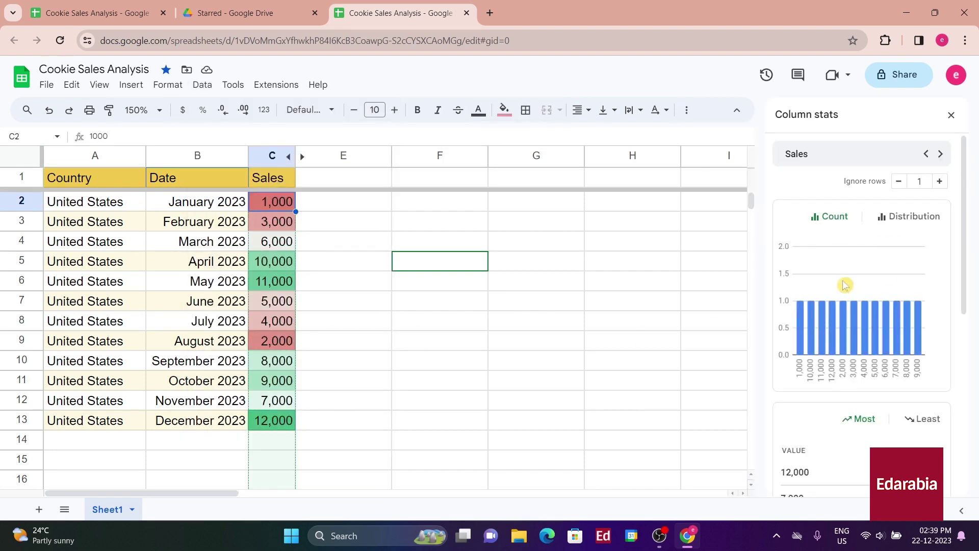
mouse_move(900, 351)
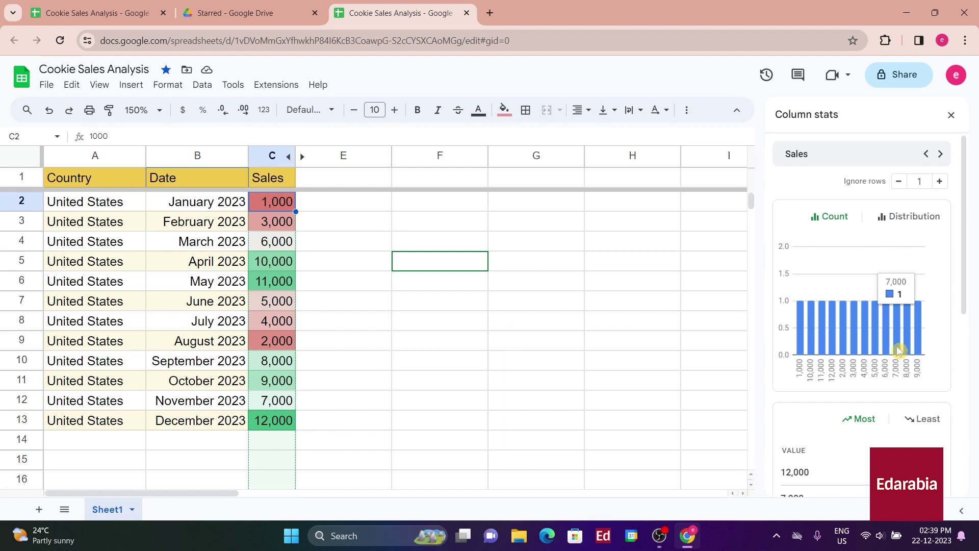
mouse_move(884, 337)
scroll(926, 376, down, 6)
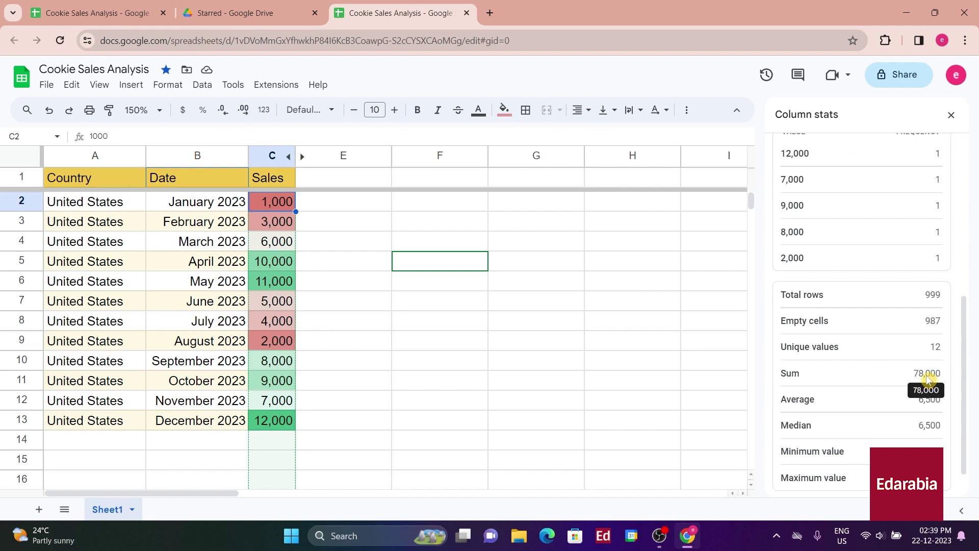
scroll(928, 380, down, 2)
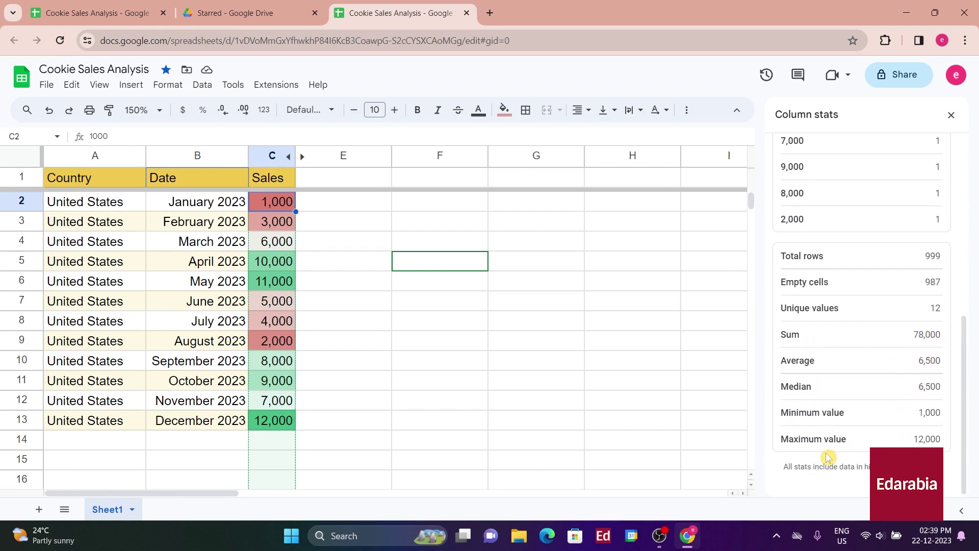
click(951, 116)
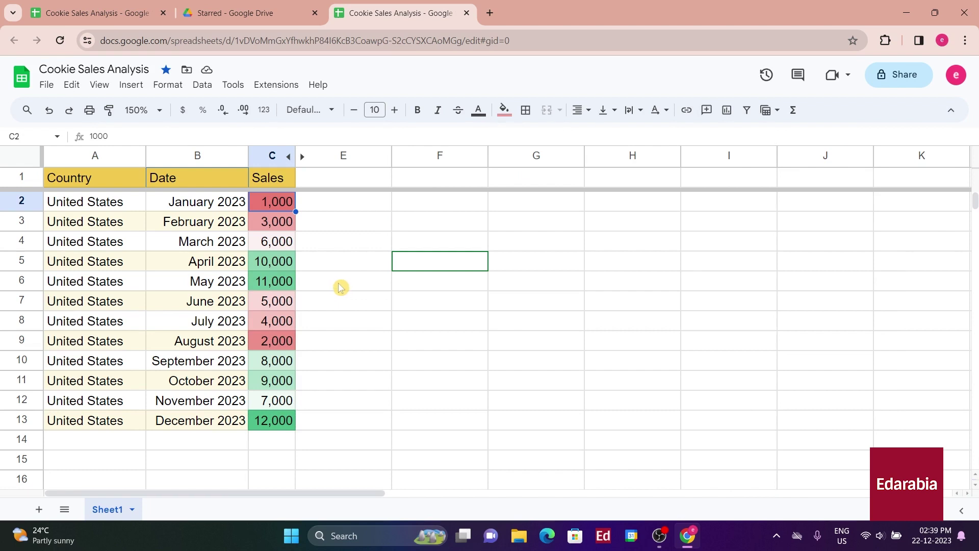
Select sales values C2:C4 to view the status-bar summaries, then show the Google apps side panel.
drag(281, 201, 279, 243)
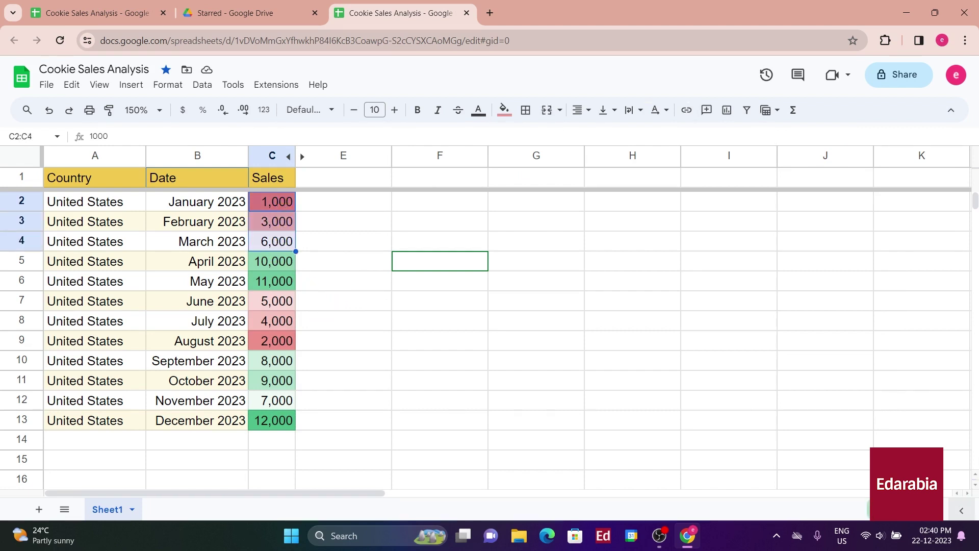
click(903, 509)
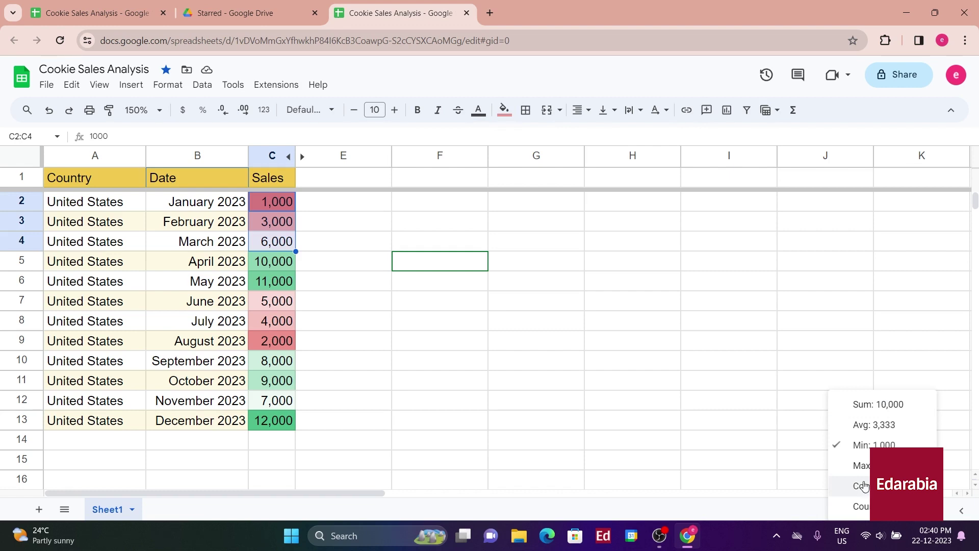
click(815, 515)
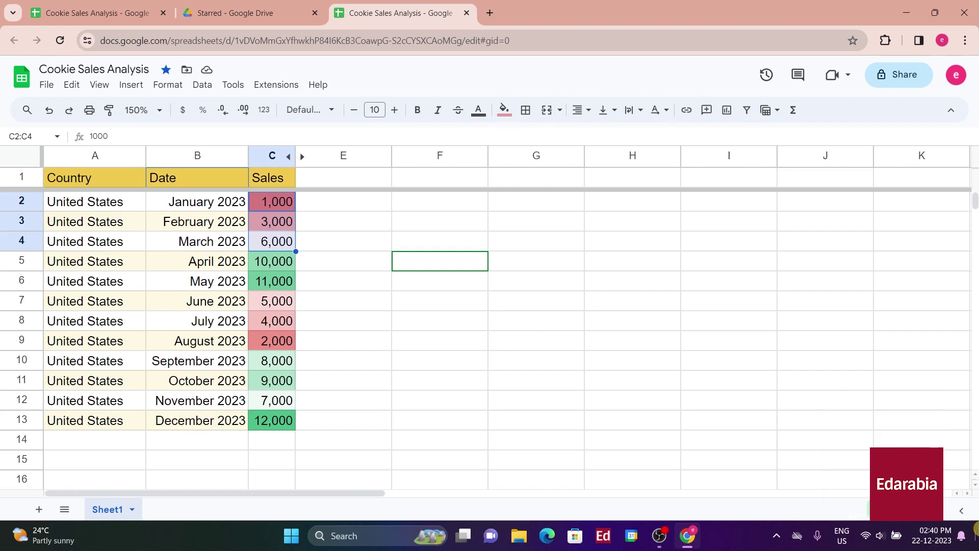
click(962, 511)
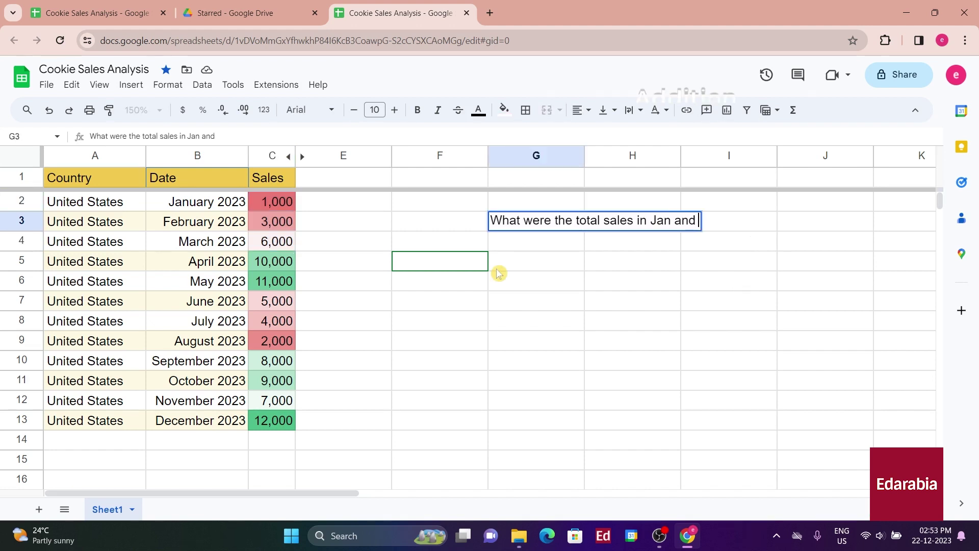
Finish the G3 question with 'Feb?' and enter =1000+8000 in F3, giving 9000.
text(Feb)
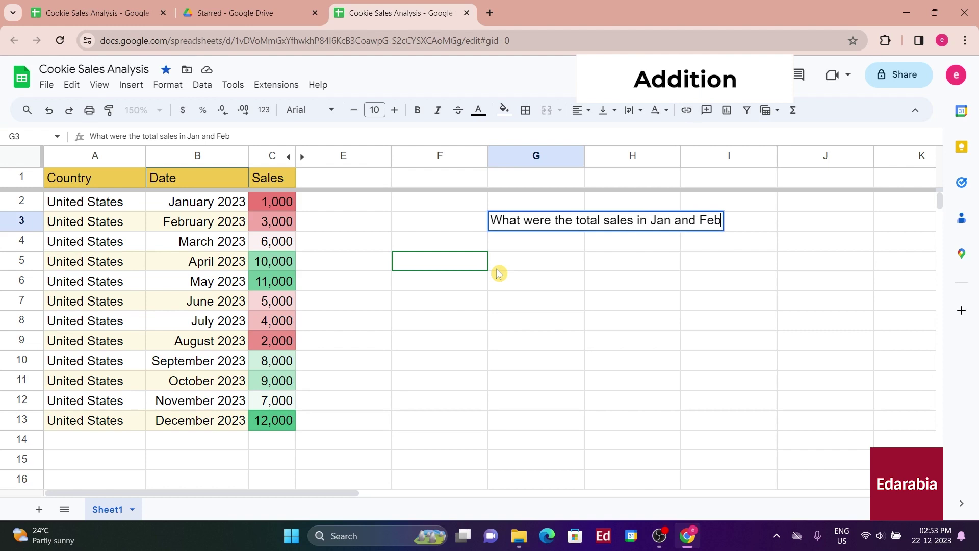
text(?)
click(518, 277)
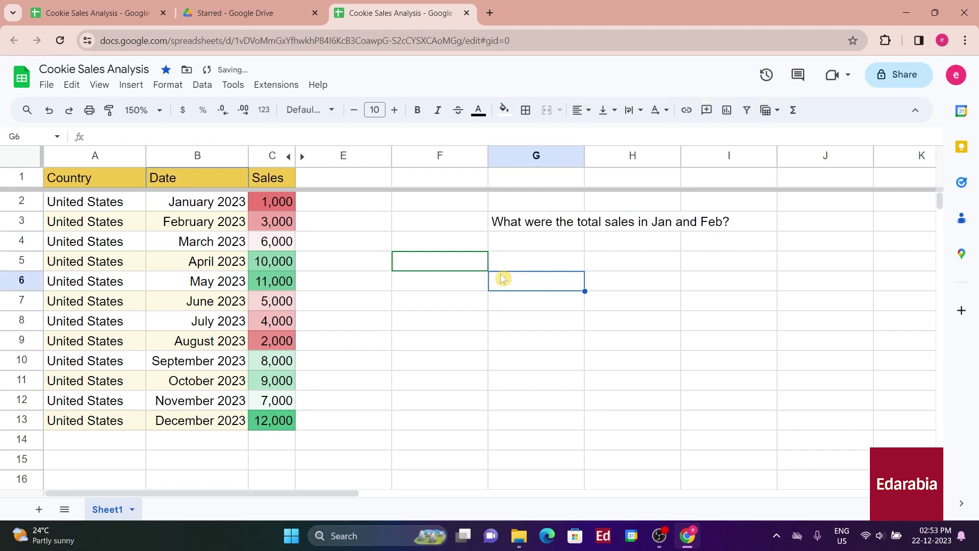
click(437, 220)
text(=)
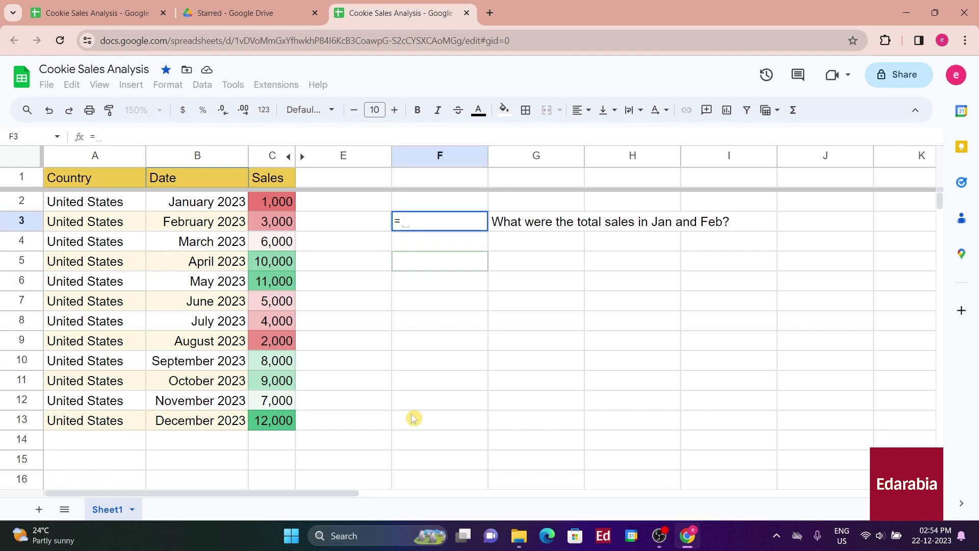
text(1000)
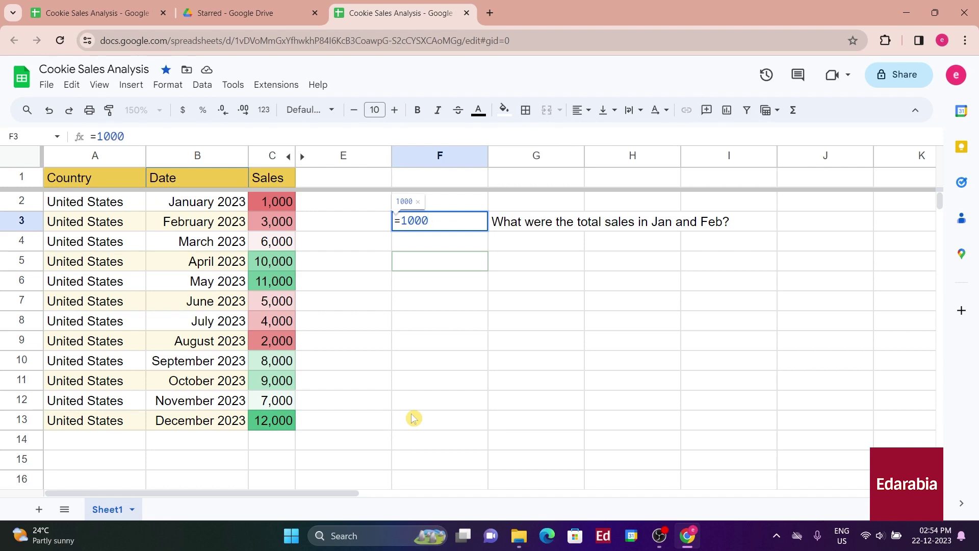
text(+8000)
key(Return)
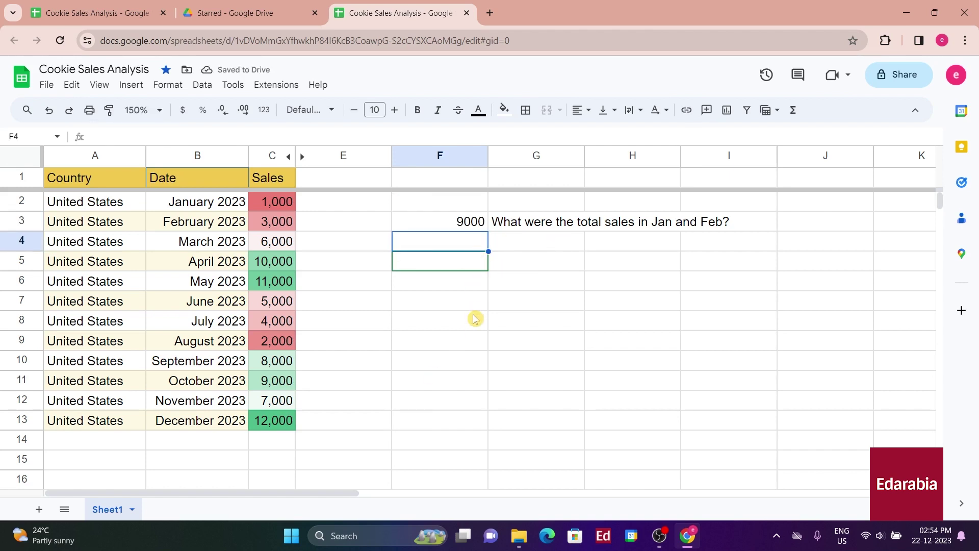
Close the duplicate tab, change January sales in C2 to 1200, and clear F3.
click(163, 13)
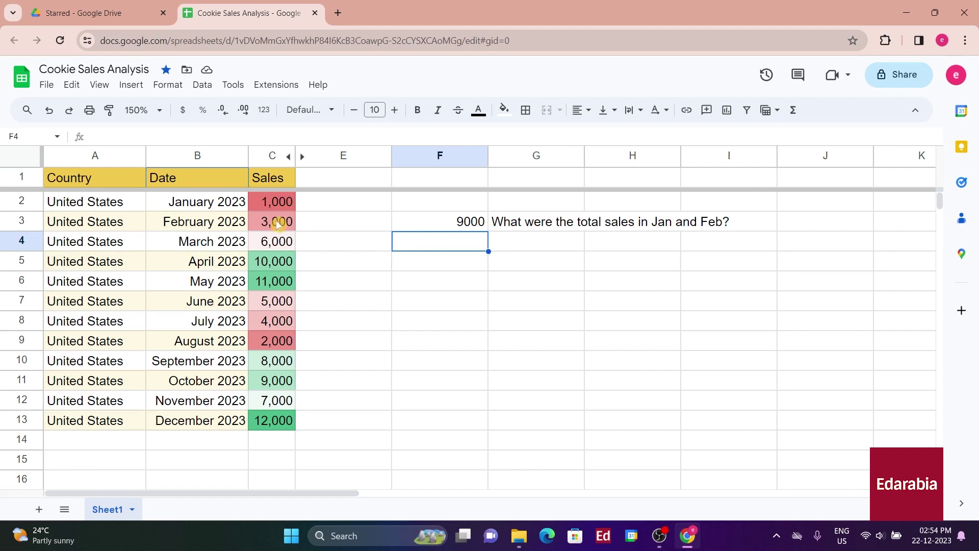
click(278, 200)
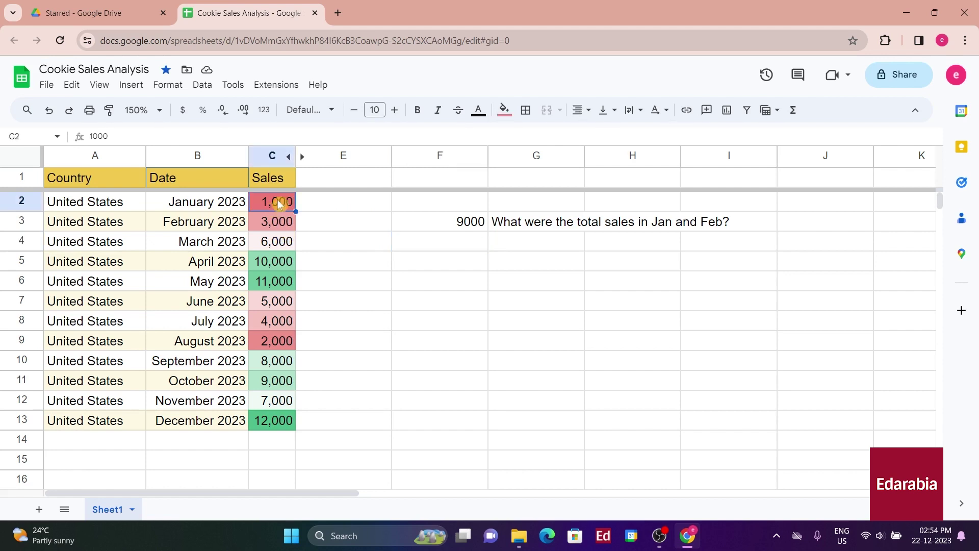
text(1200)
key(Return)
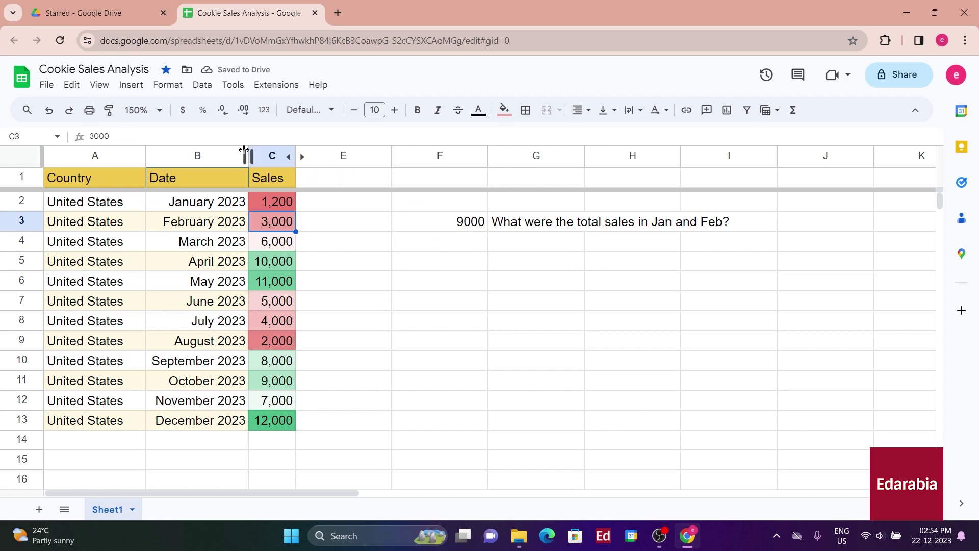
click(442, 220)
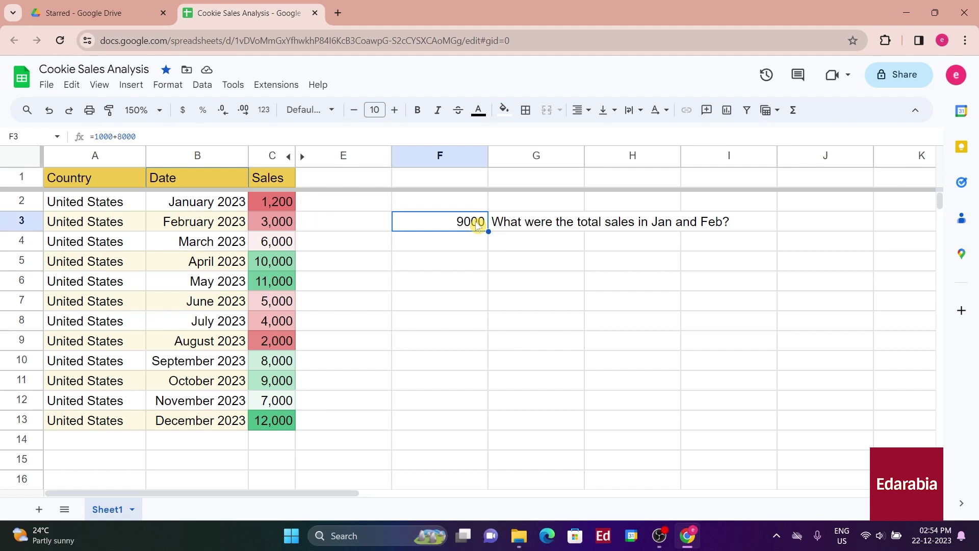
key(Delete)
Enter =C2+C3 in F3 to total January and February sales.
text(=)
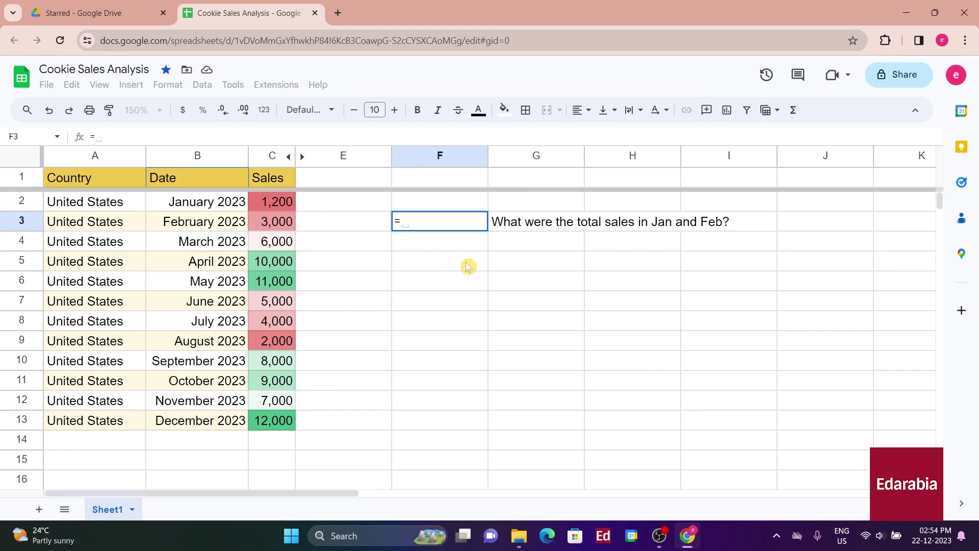
text(C)
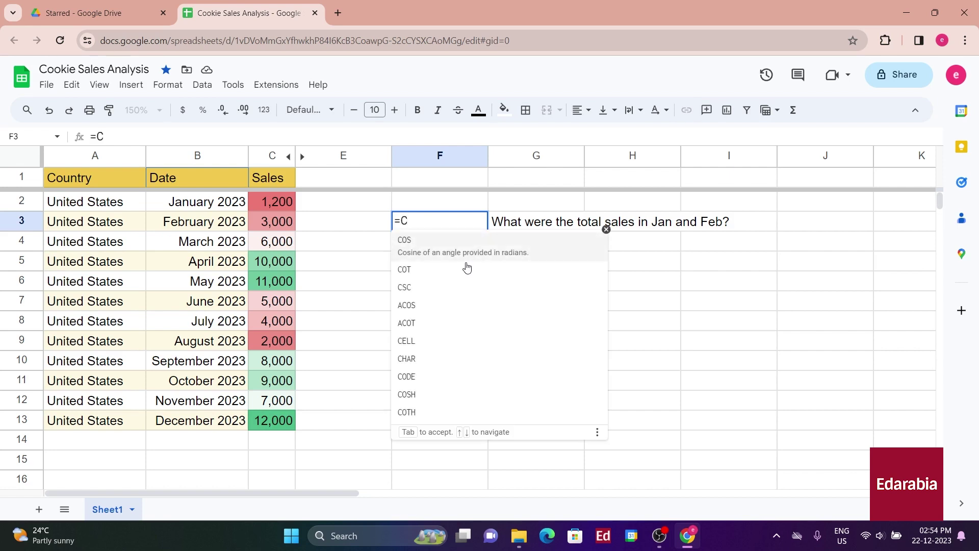
text(2)
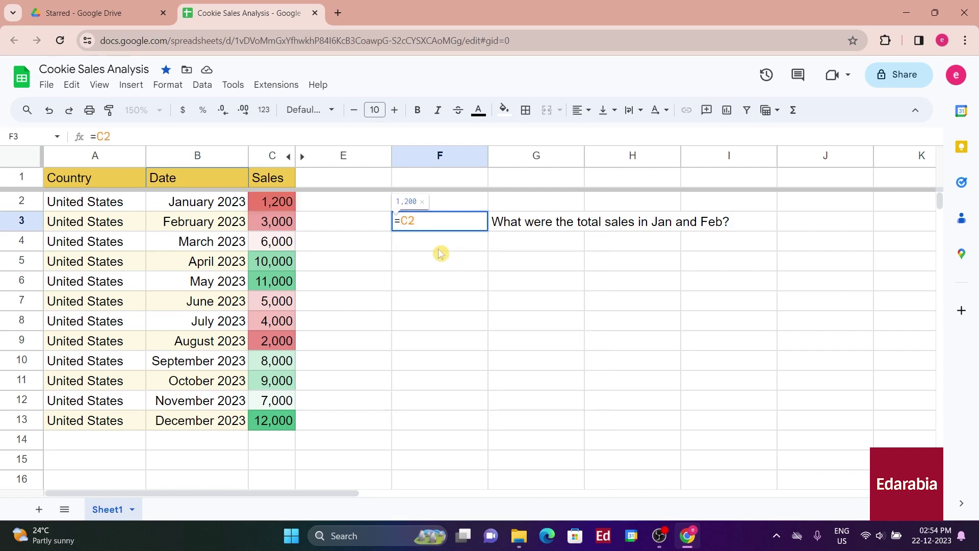
text(+C3)
key(Return)
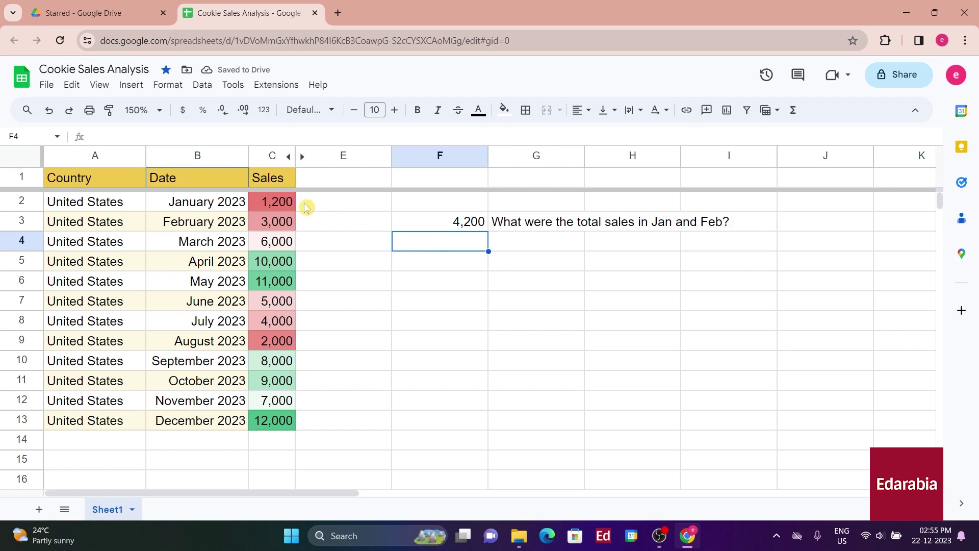
Change January's sales in C2 to 1000 so the total becomes 4,000.
click(279, 202)
text(1000)
key(Return)
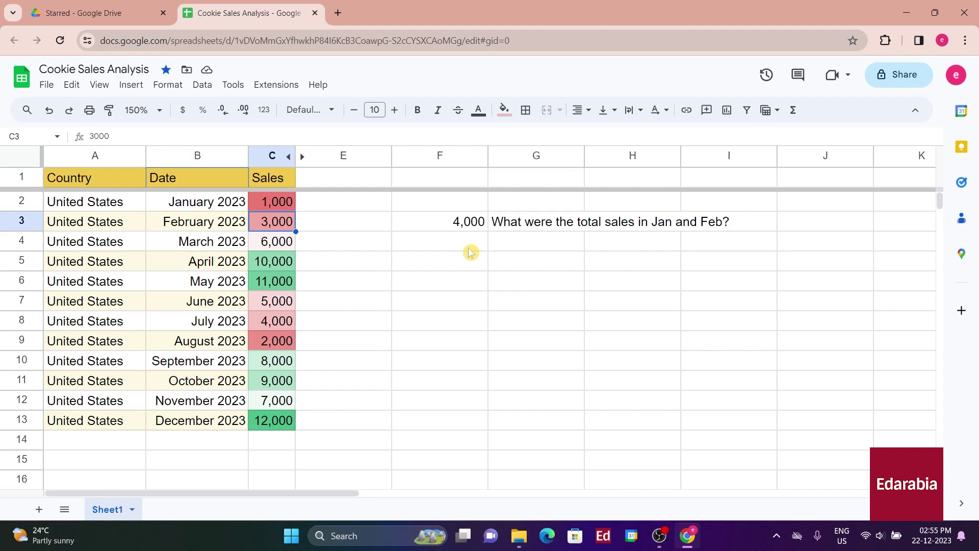
Type 'How much bigger was Dec compared to Jan?' into G4.
click(515, 242)
text(How much bigger was Dec compared to Jan?)
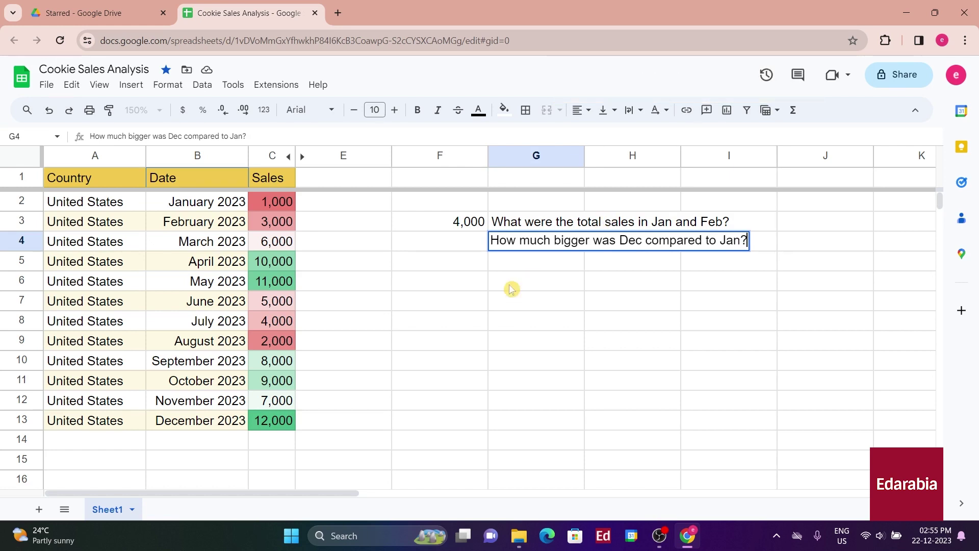
key(Return)
Answer it in F4 with the formula =C13-C2, giving 11,000.
click(440, 240)
text(=)
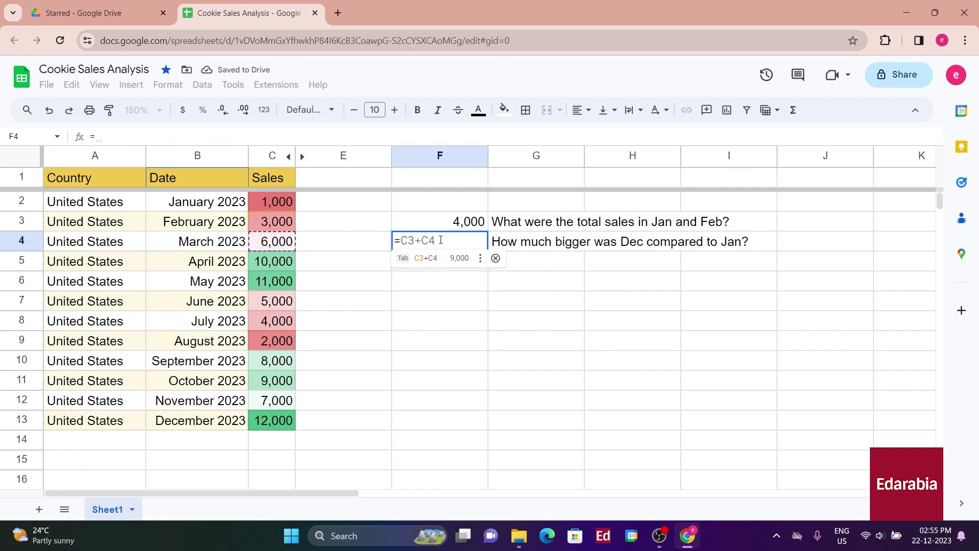
click(275, 422)
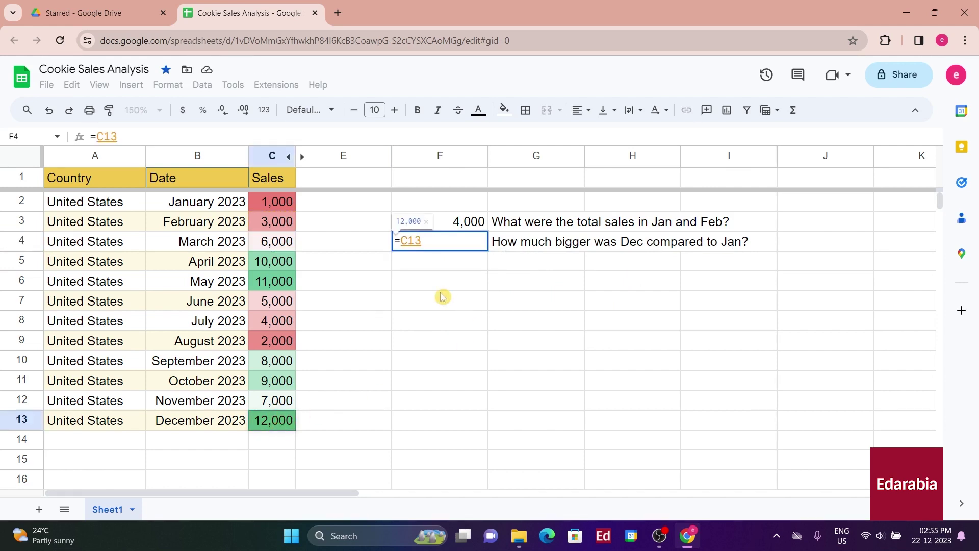
text(-)
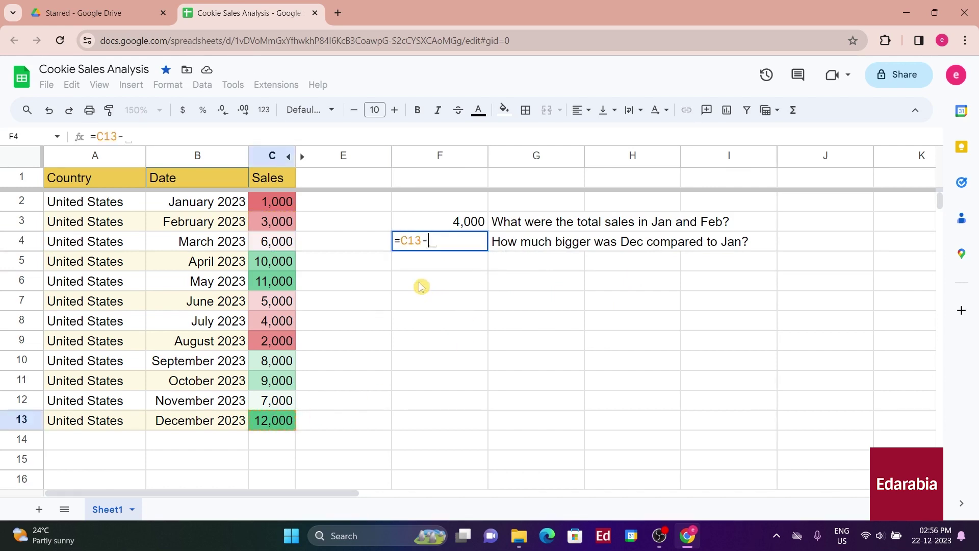
click(268, 203)
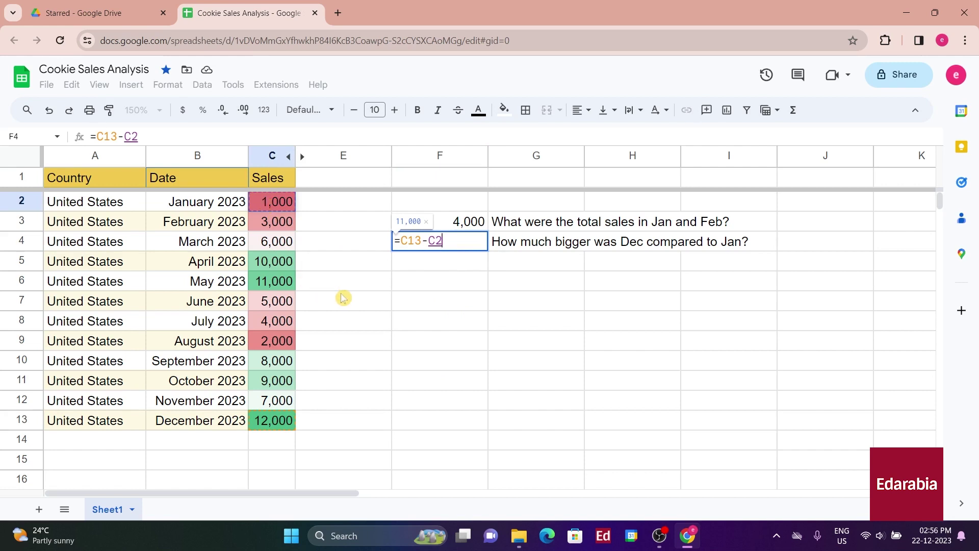
key(Return)
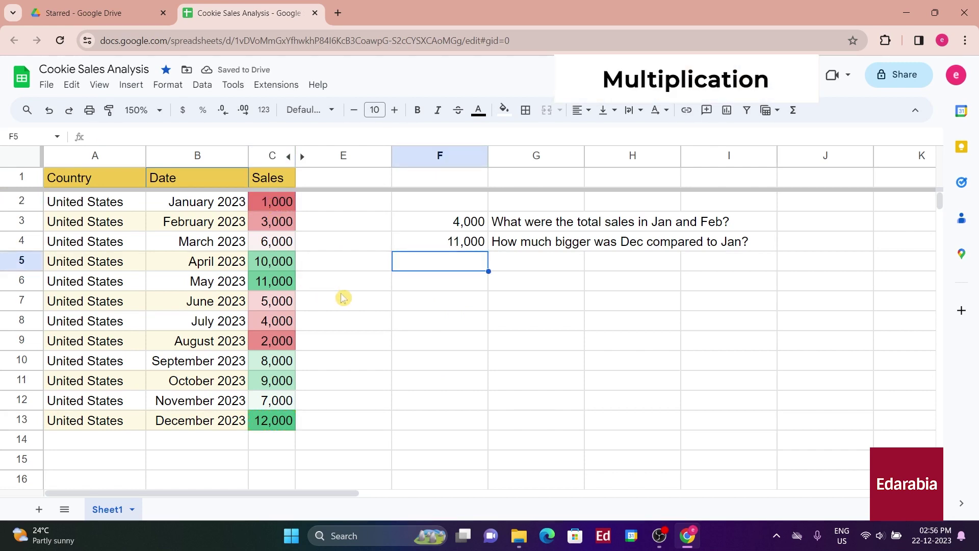
Ask 'What if we doubled Dec sales?' in G5 and answer =C13*2 in F5 (24000).
click(536, 261)
text(What if we doubled Dec sales)
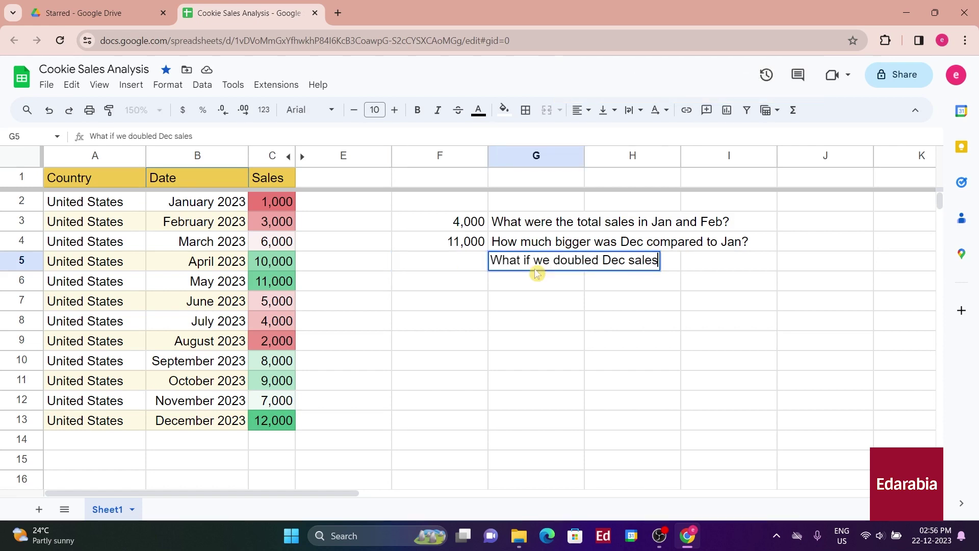
text(?)
click(444, 261)
text(=)
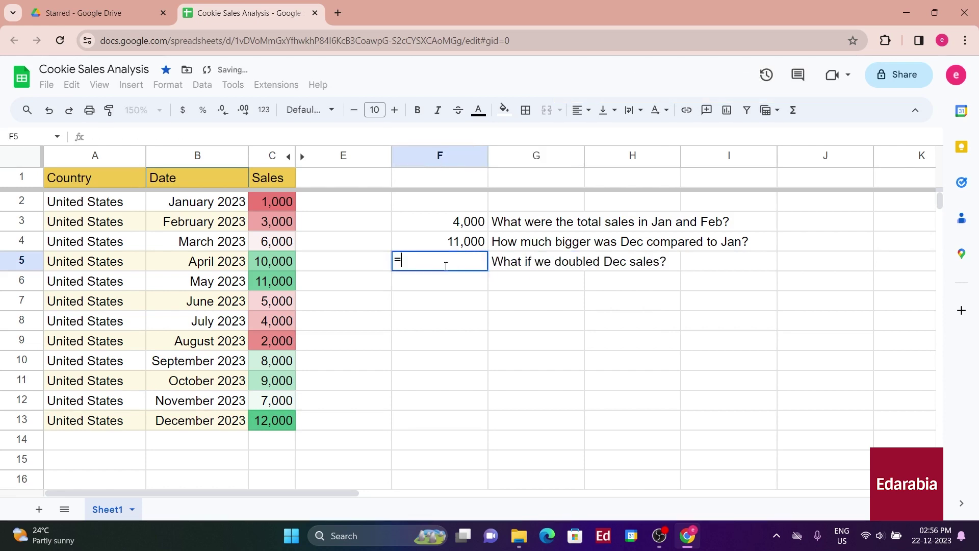
click(284, 421)
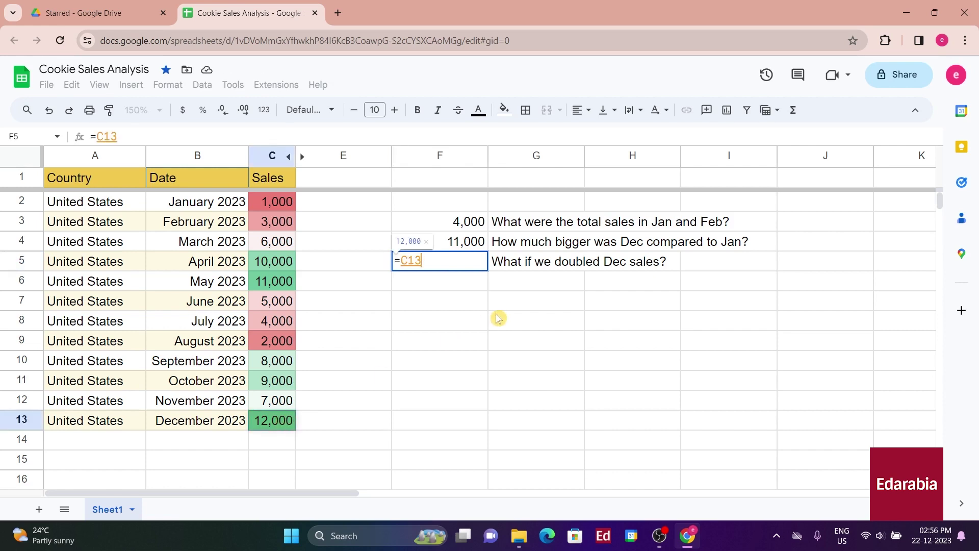
text(*2)
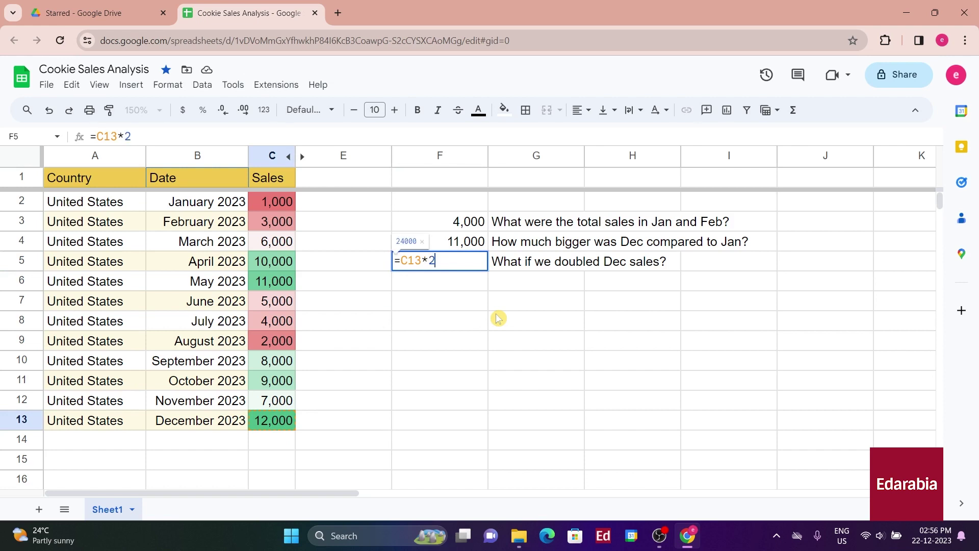
key(Return)
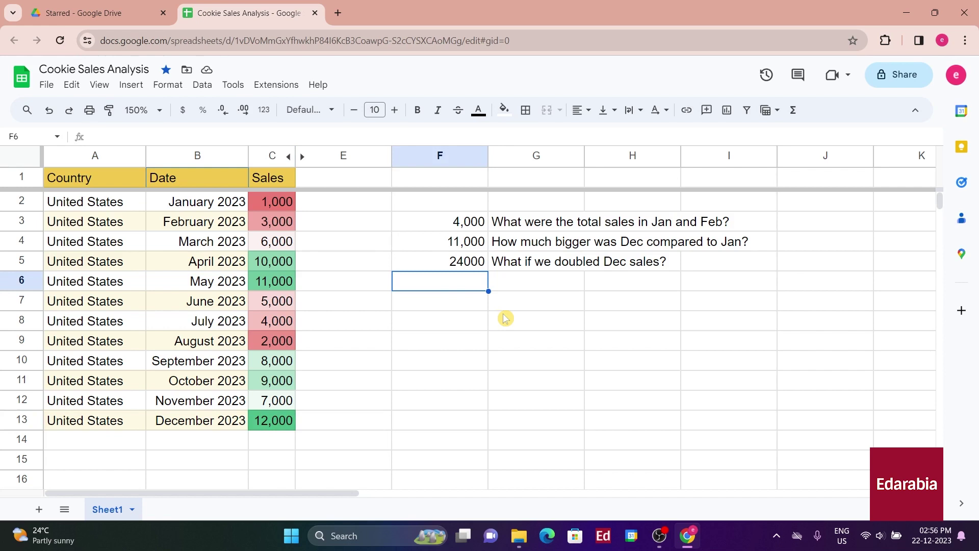
Ask 'What if we only got half of Dec sales?' in G6, answered by =C13/2 in F6 (6000).
click(522, 287)
text(What if we only got half of Dec sales?)
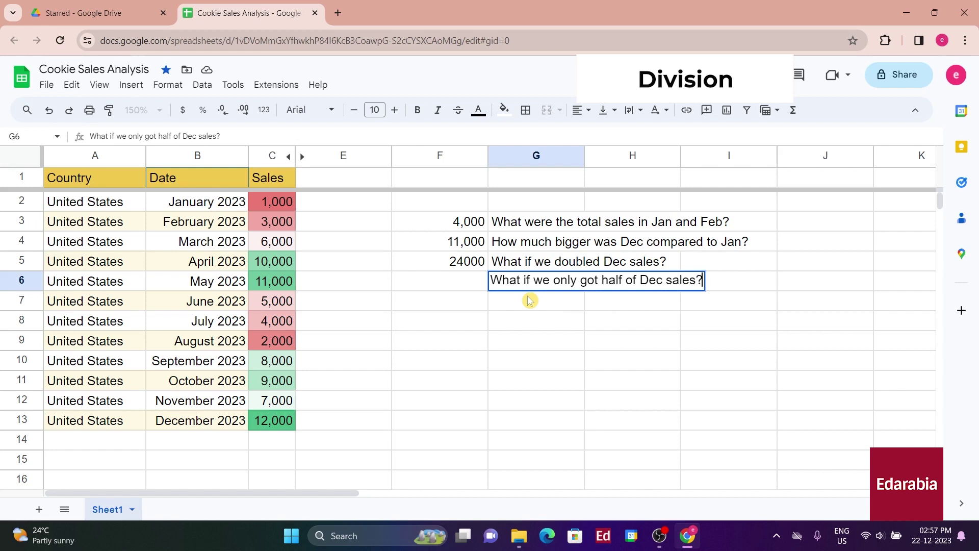
click(451, 289)
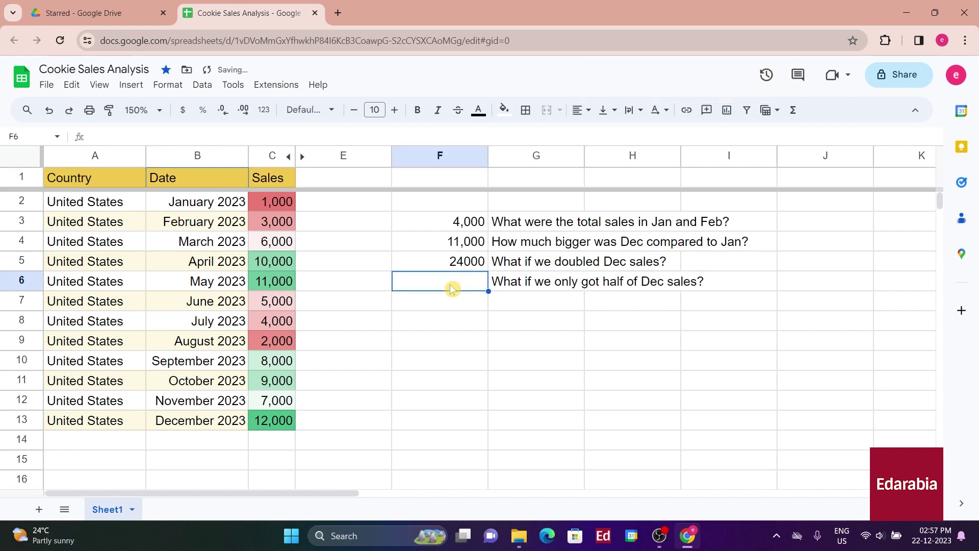
text(=)
click(261, 422)
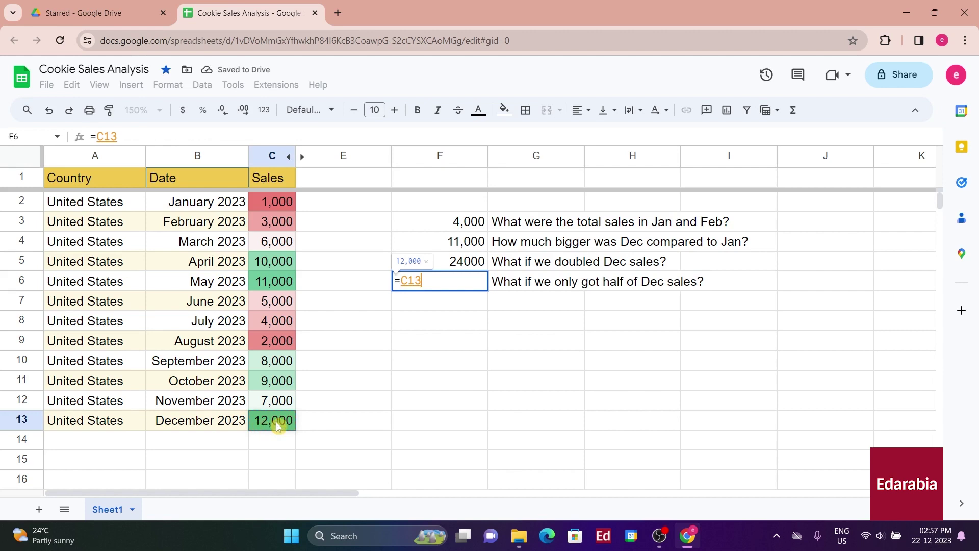
text(/2)
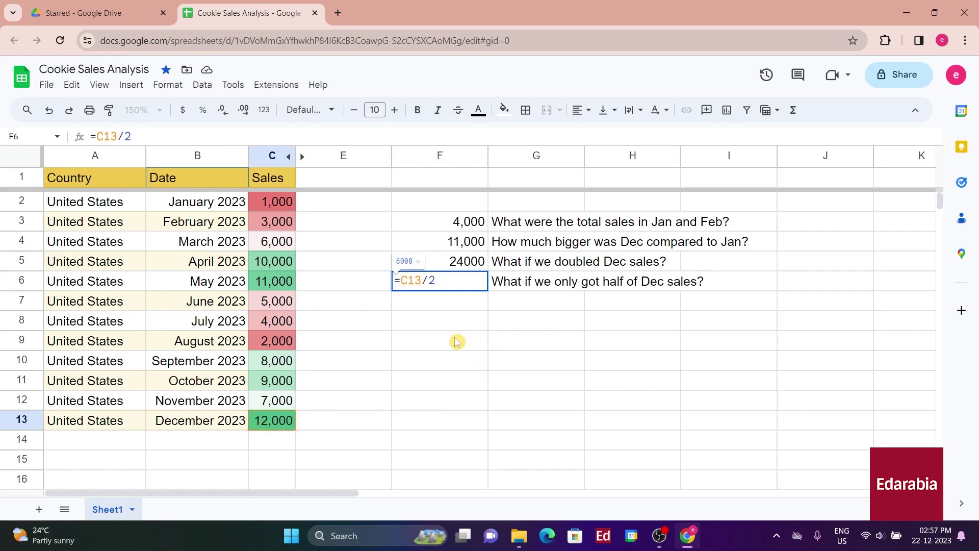
key(Return)
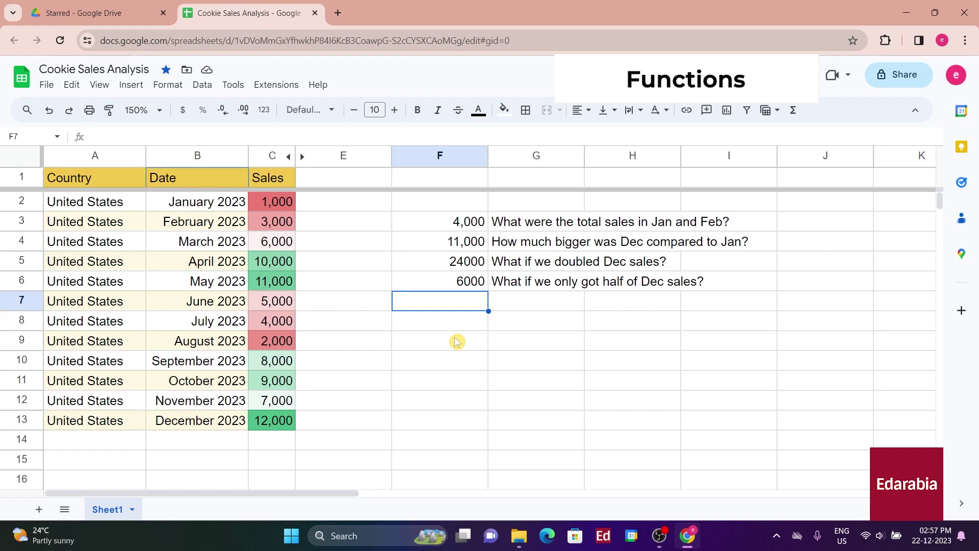
Open the Functions (Σ) menu and scroll through its categories and the All submenu.
click(796, 111)
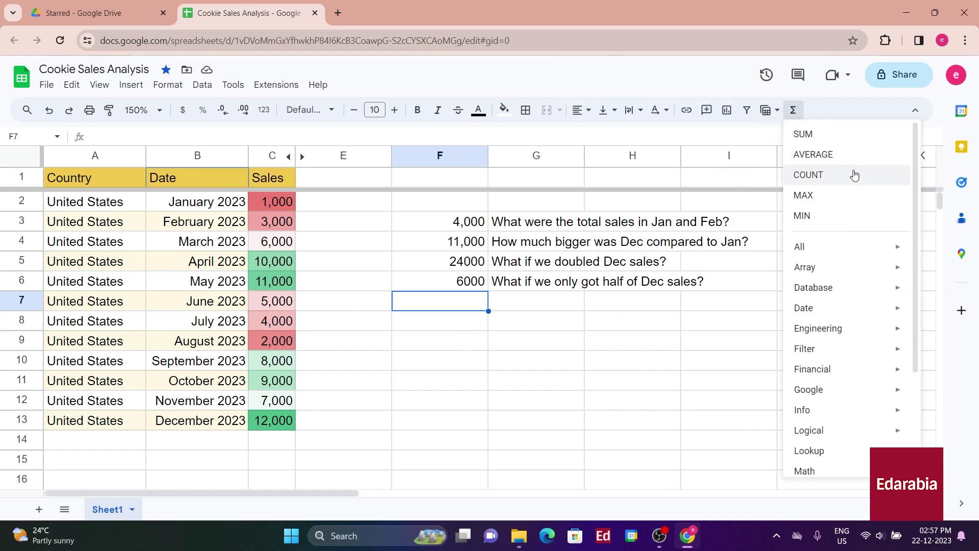
scroll(856, 214, down, 3)
scroll(856, 230, up, 3)
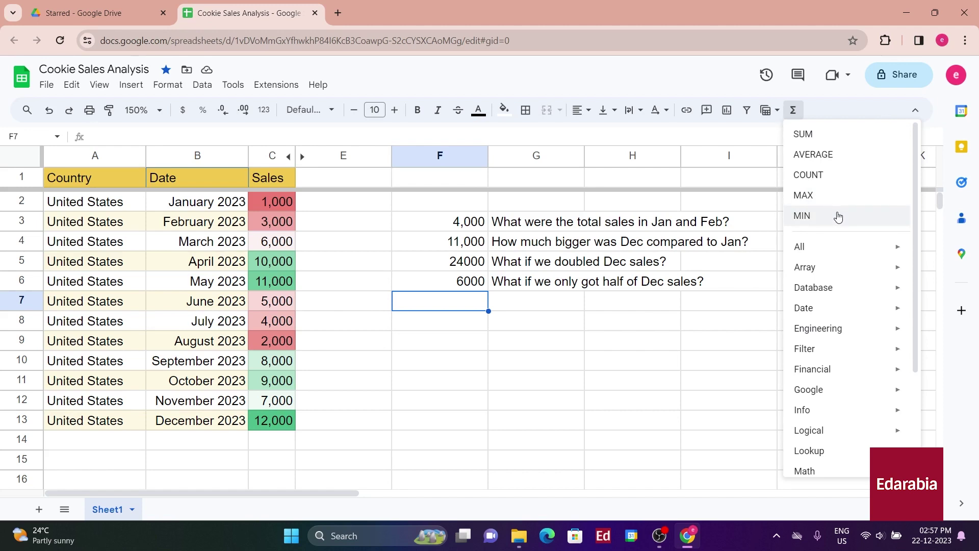
scroll(857, 267, down, 3)
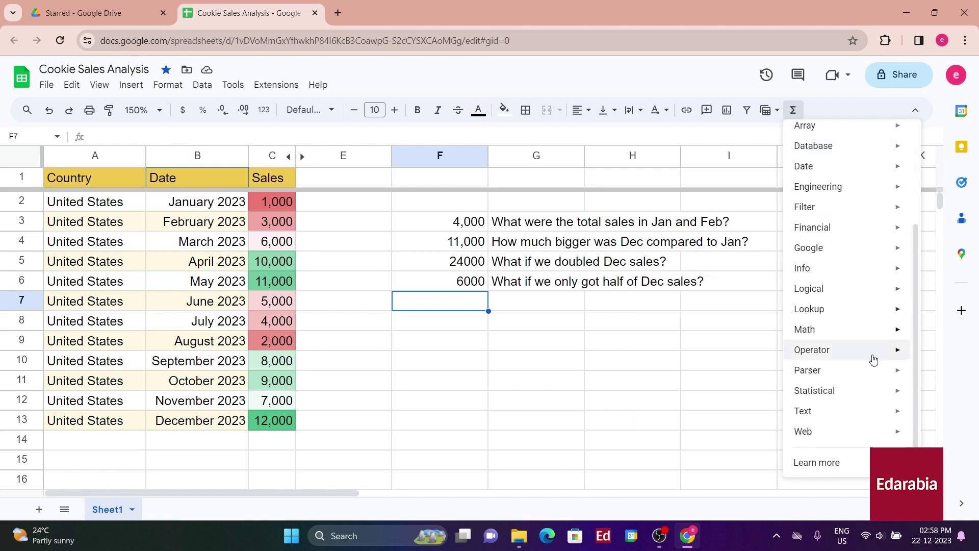
mouse_move(854, 261)
scroll(854, 261, up, 3)
mouse_move(838, 243)
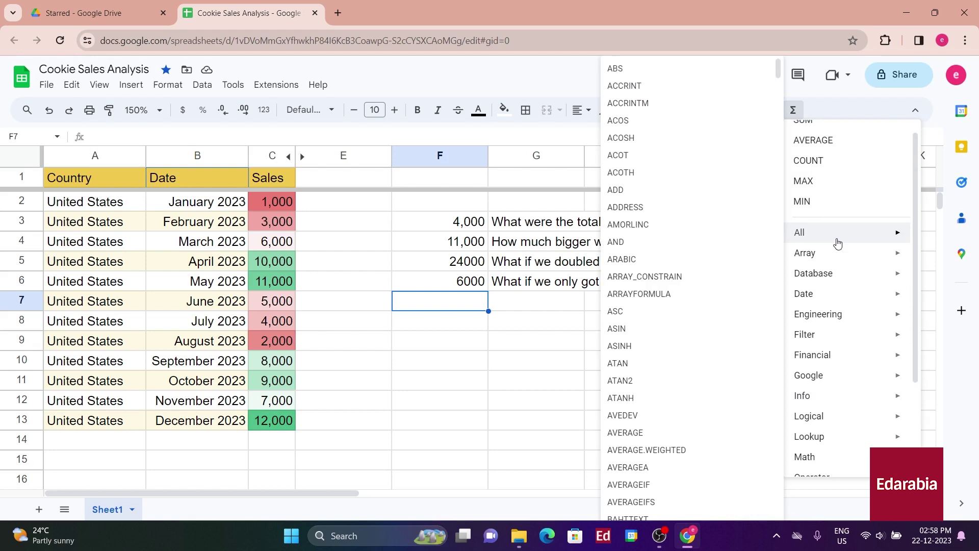
scroll(683, 245, down, 18)
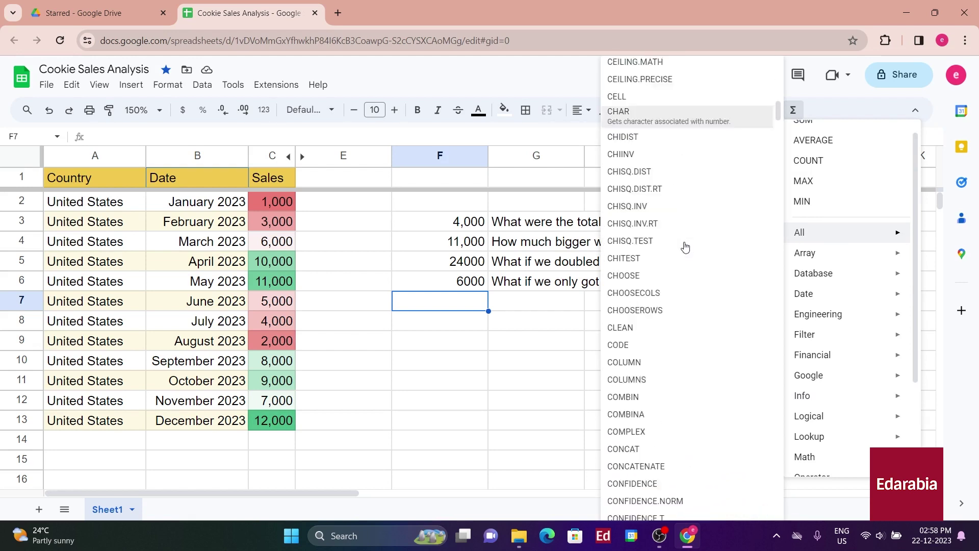
scroll(684, 247, down, 10)
scroll(873, 317, down, 3)
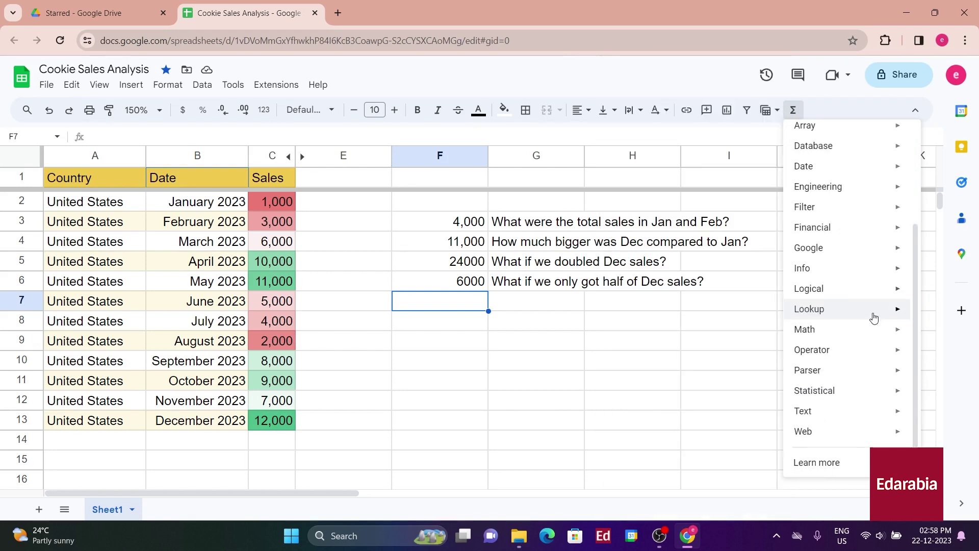